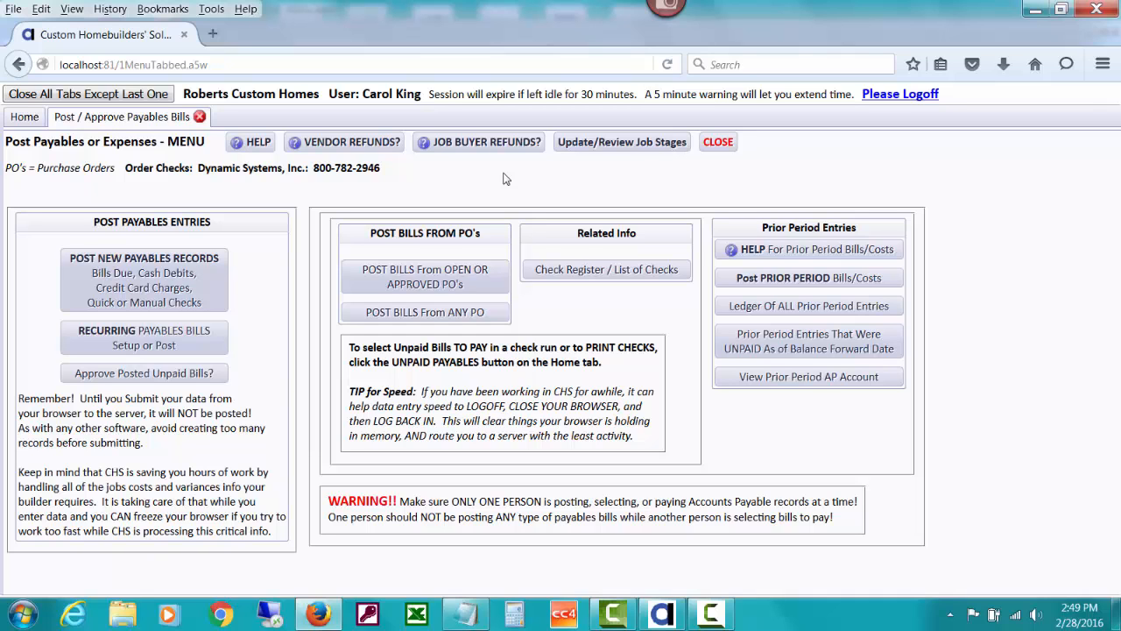
Read the help on posting job buyer refunds
click(487, 147)
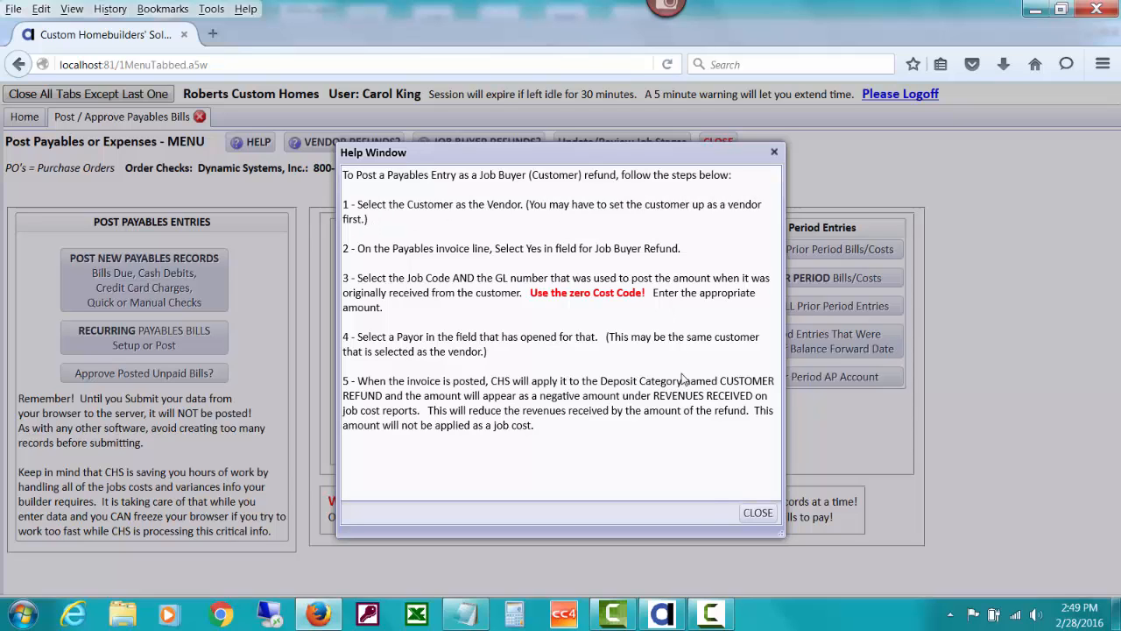
click(760, 512)
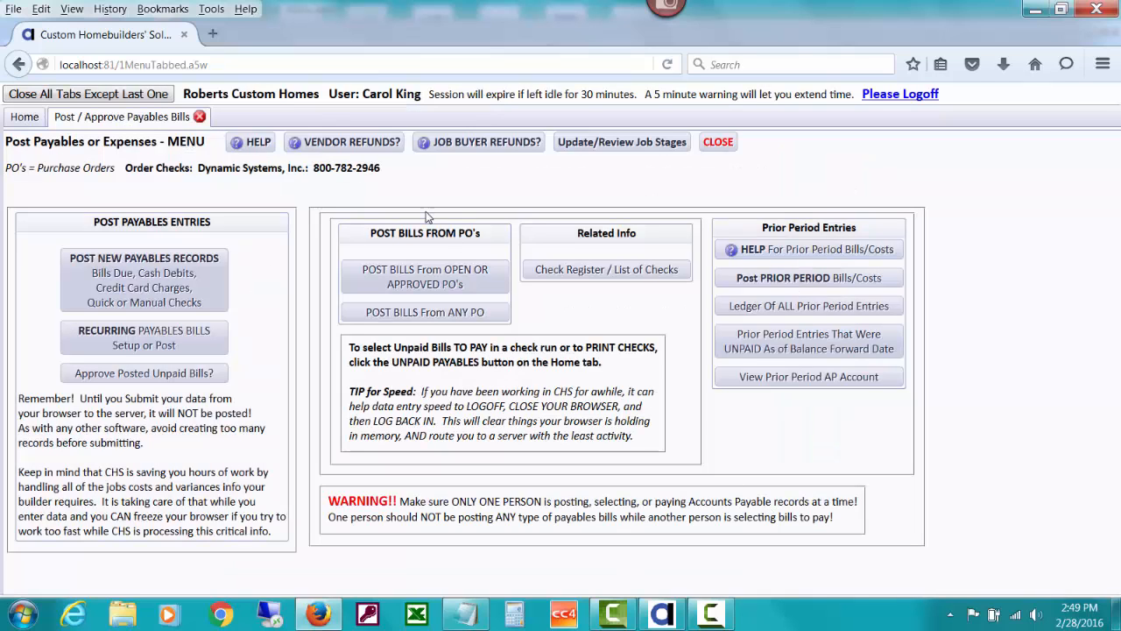
Open the vendors list from the home page and filter it to vendors starting with S
click(25, 117)
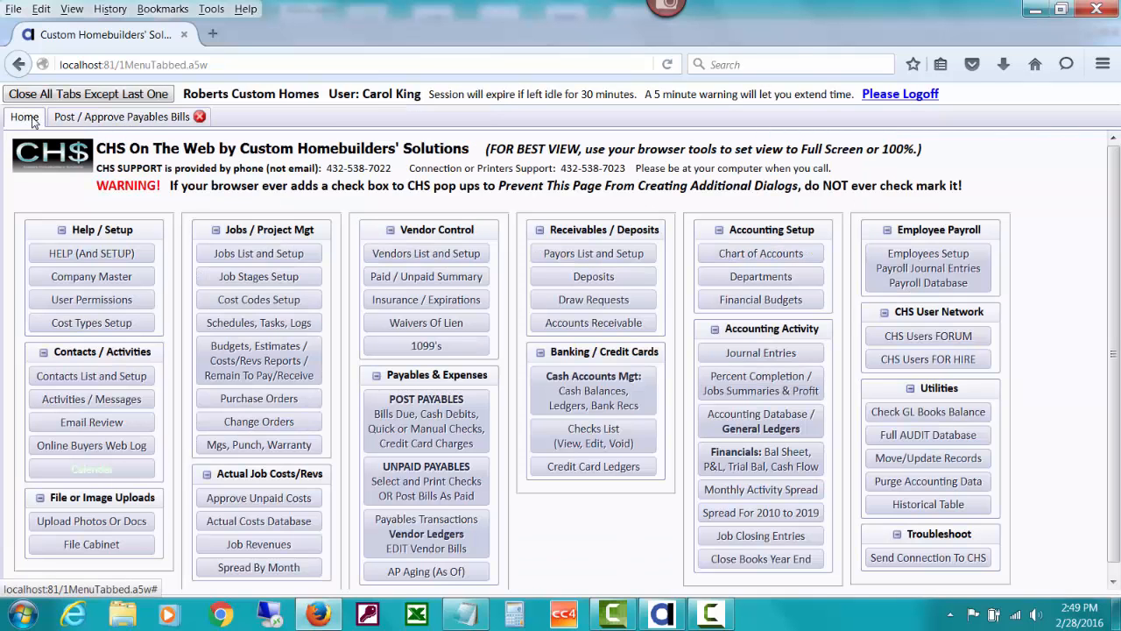
click(411, 255)
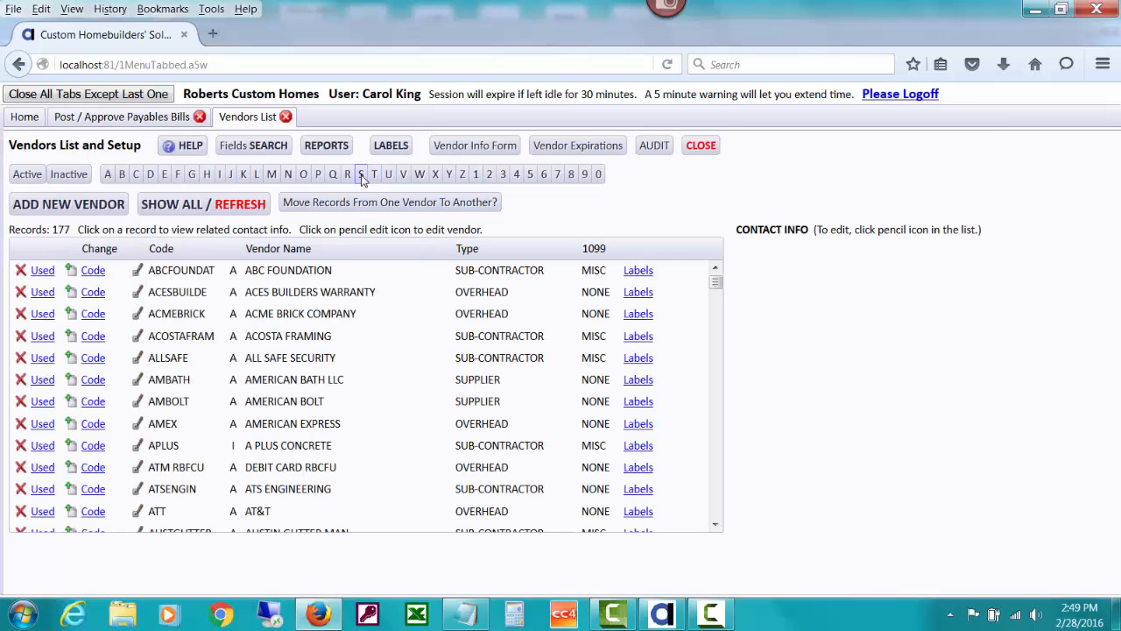
click(361, 174)
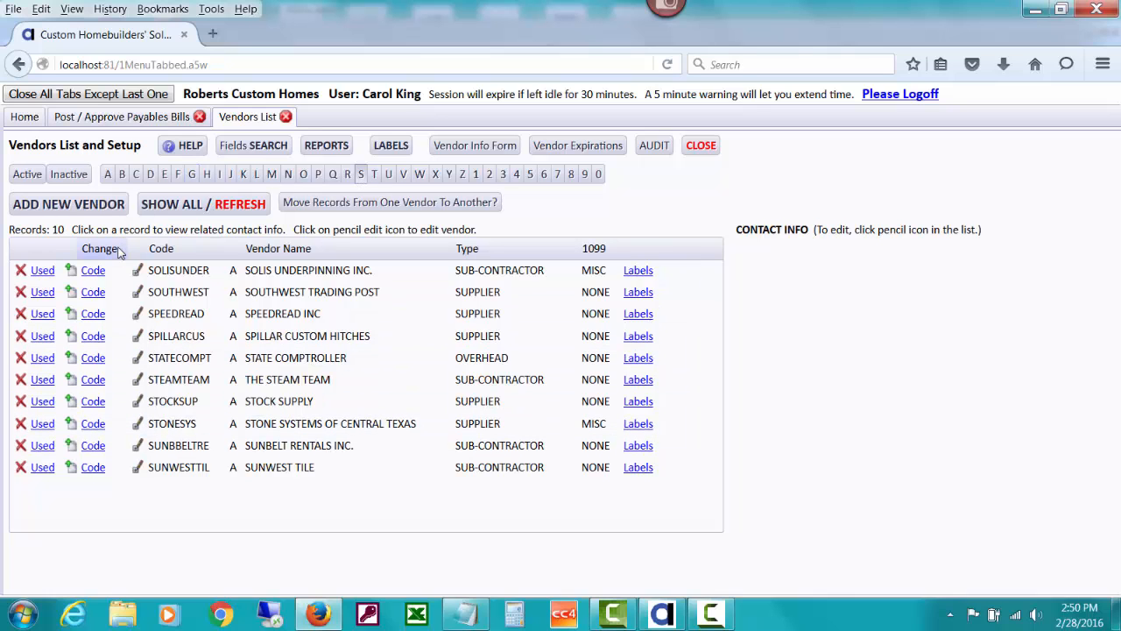
Add the customer payor as a new vendor by picking their existing payor code, then close the vendor setup
click(94, 204)
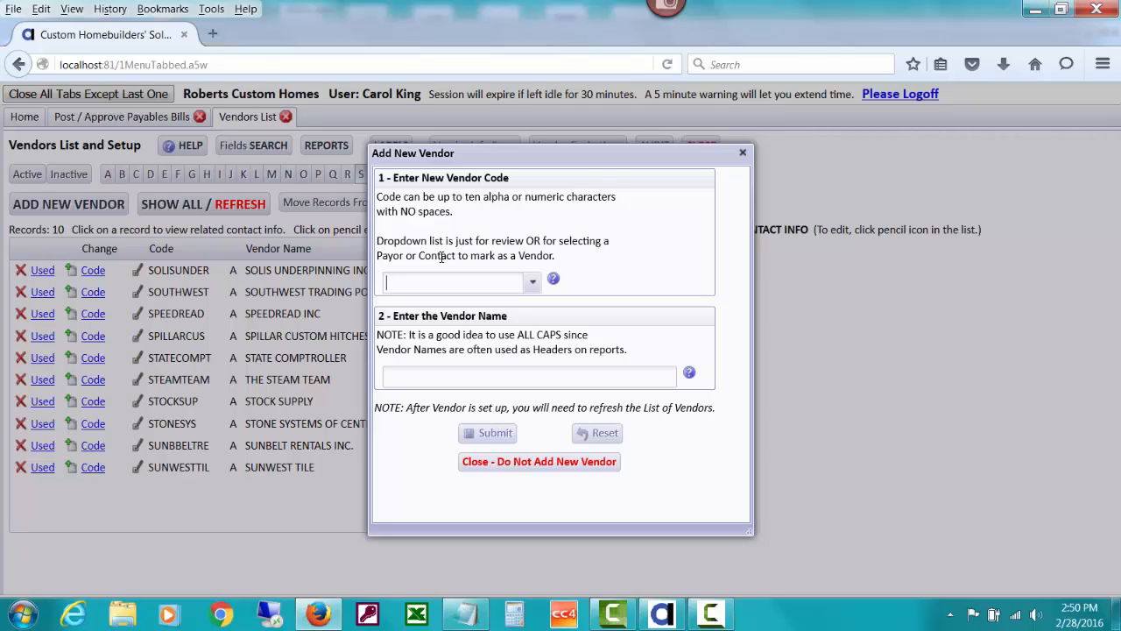
click(486, 277)
text(sm)
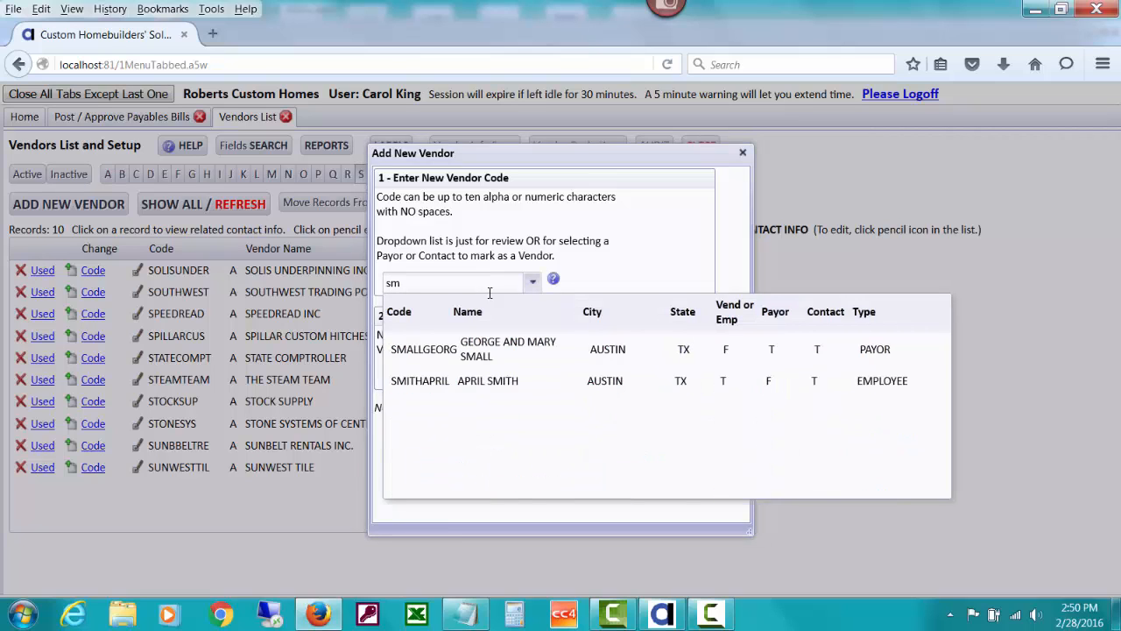
click(505, 348)
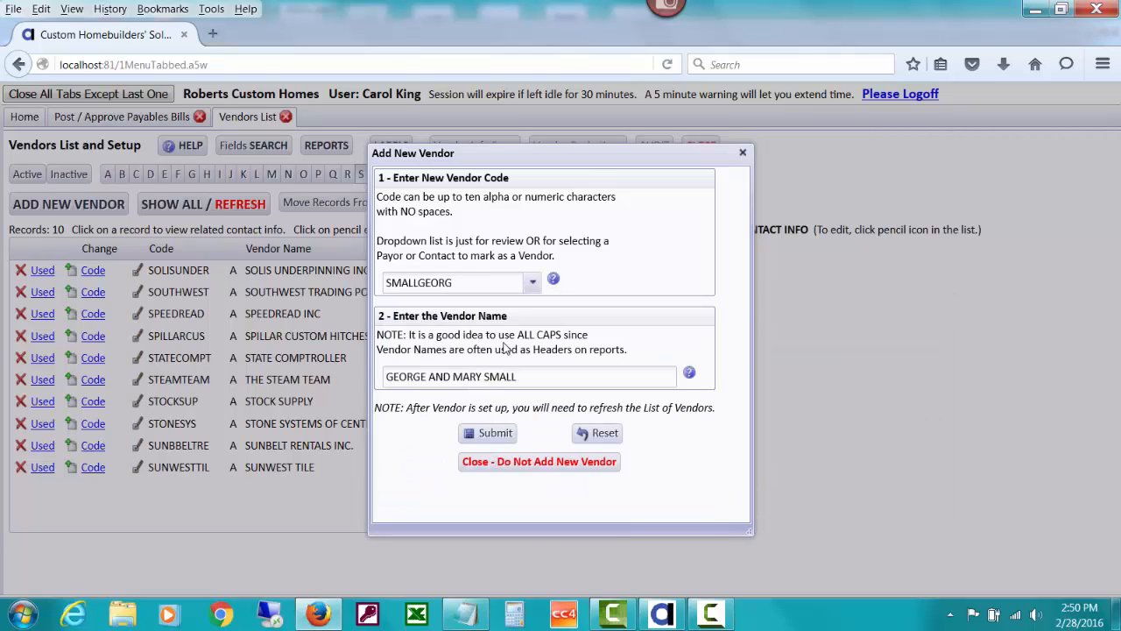
key(Tab)
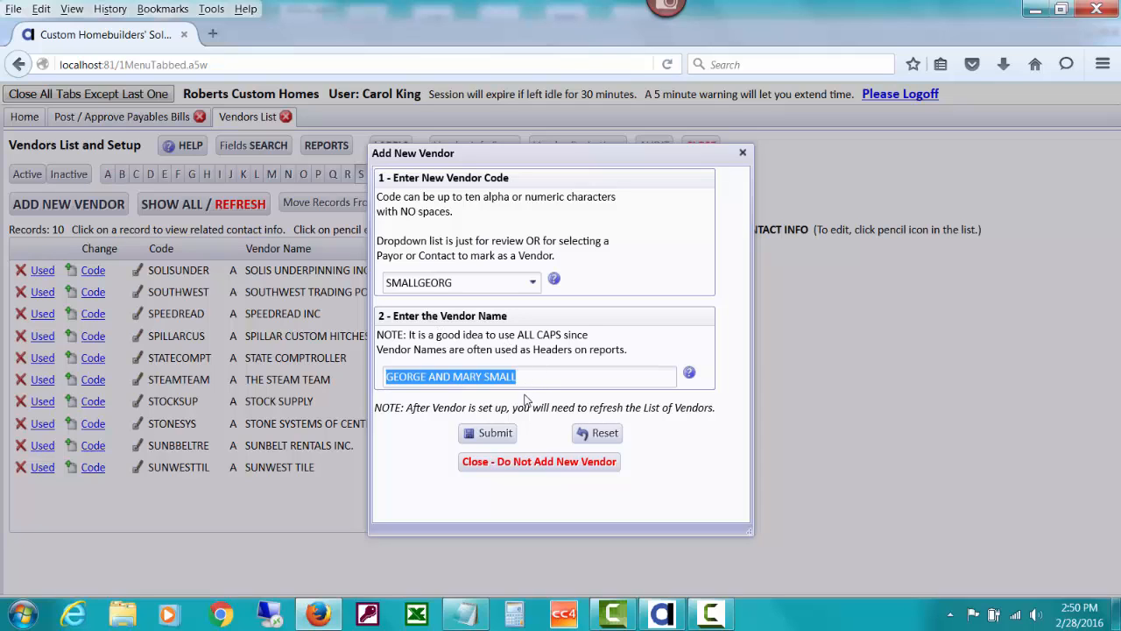
click(487, 435)
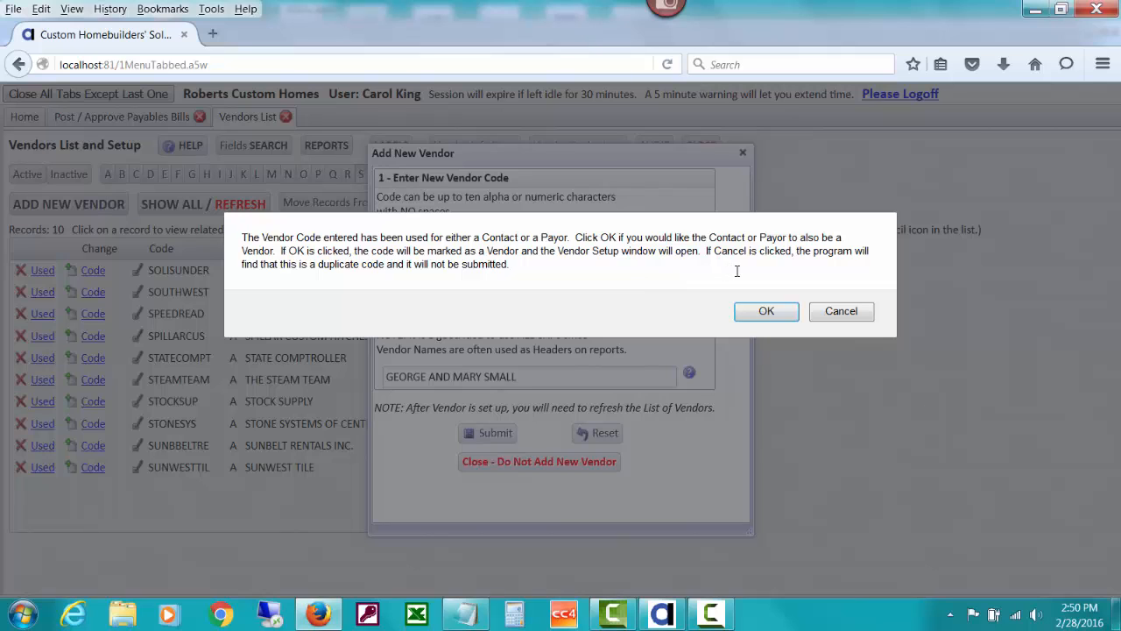
click(766, 311)
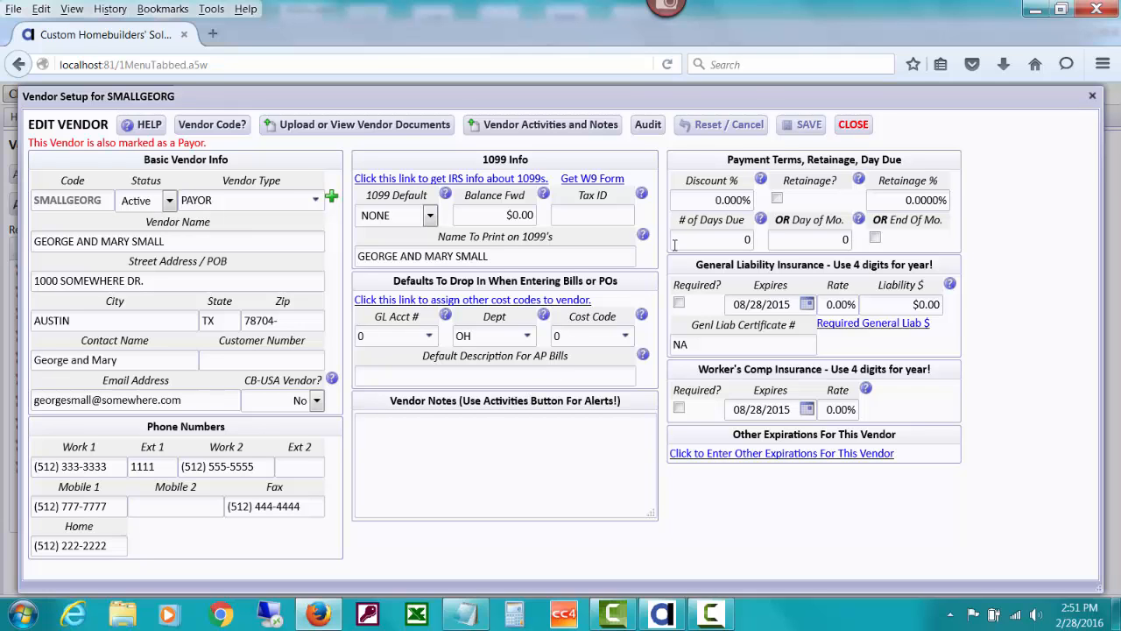
click(852, 126)
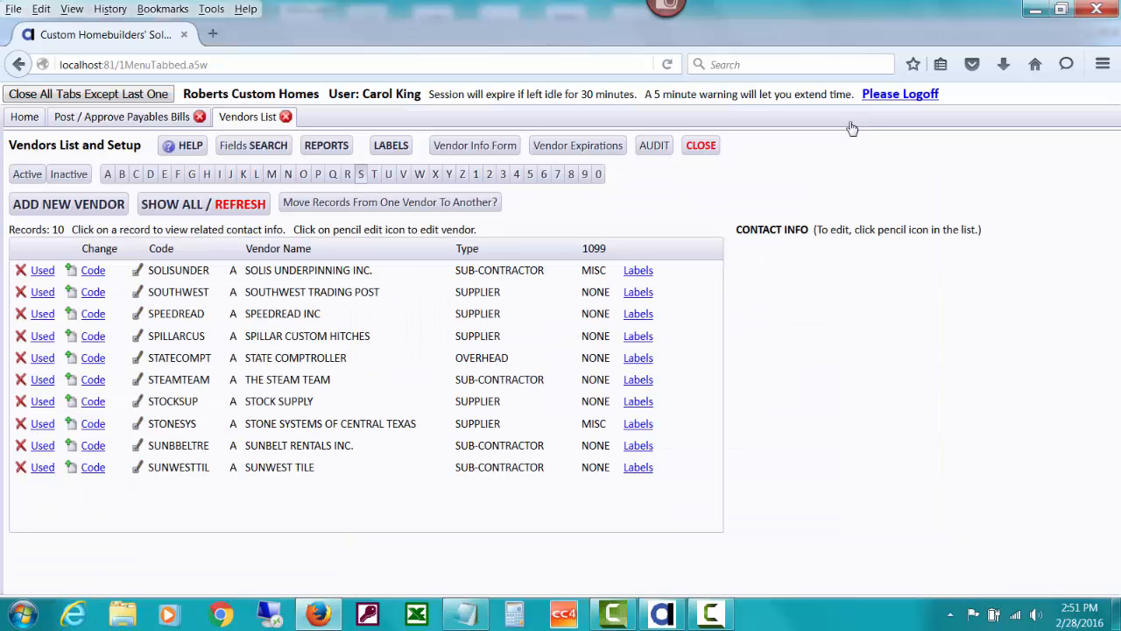
Open the job revenues database for job VISTAV3811
click(701, 145)
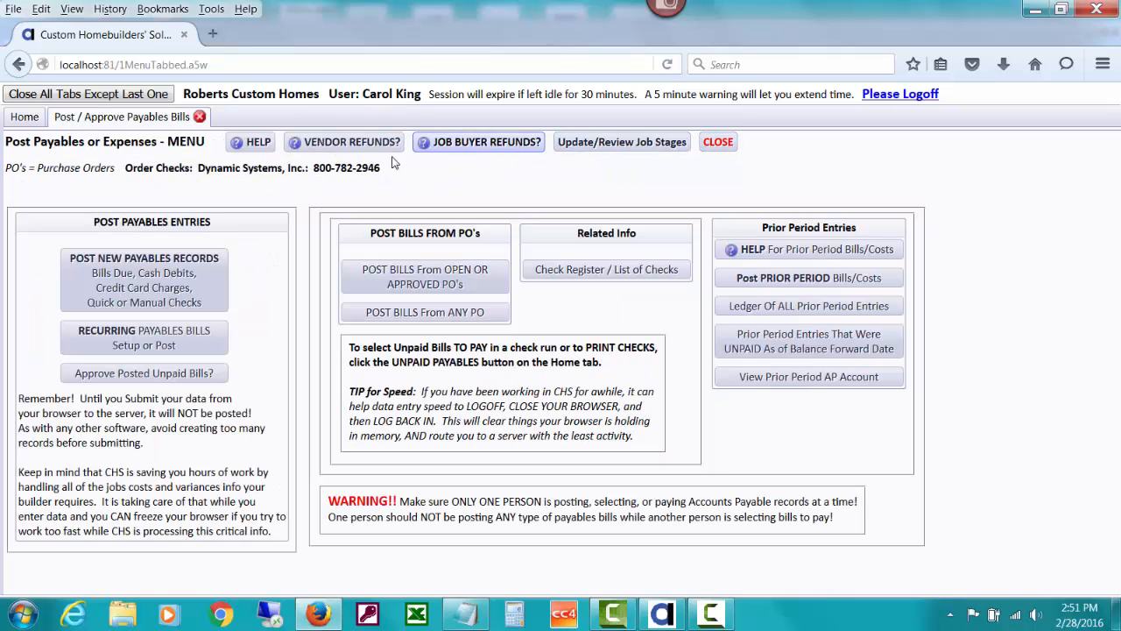
click(26, 122)
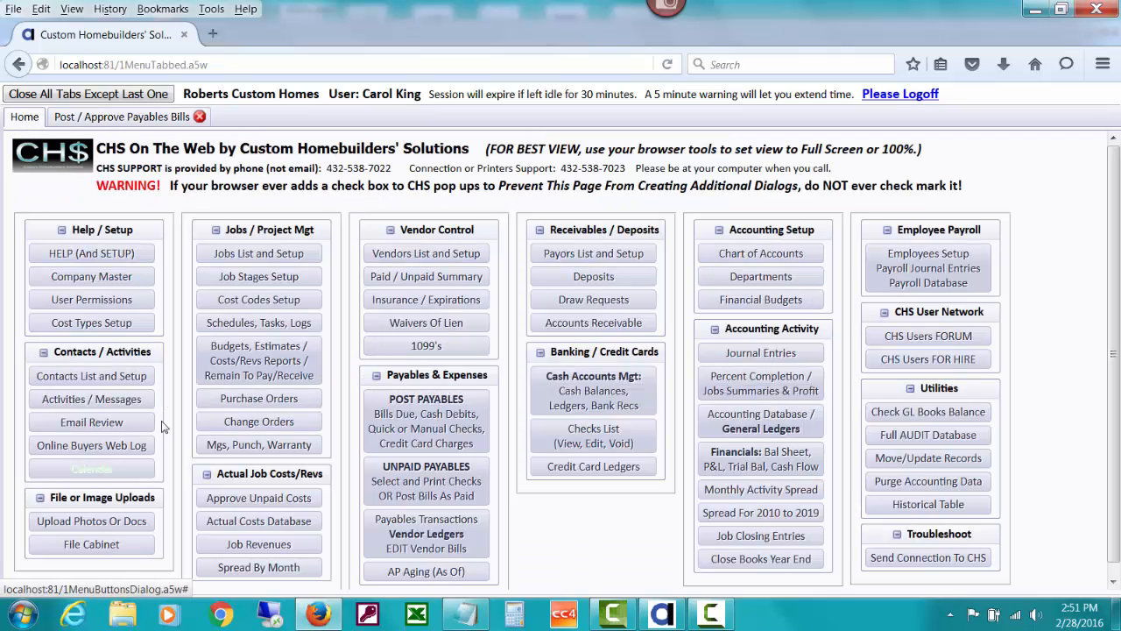
click(248, 543)
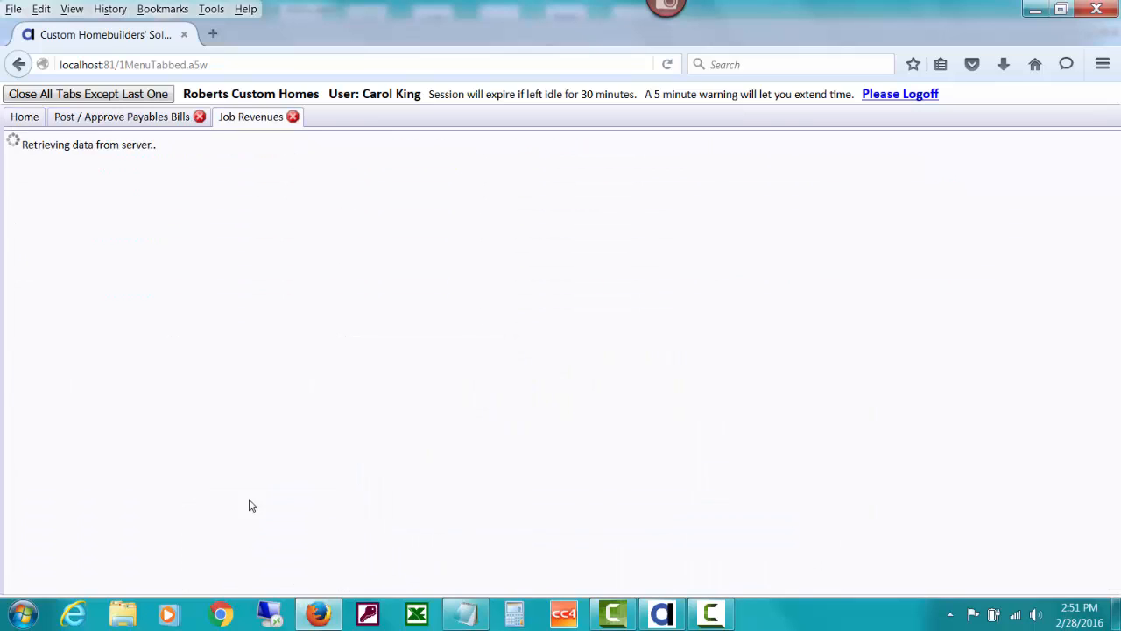
click(395, 254)
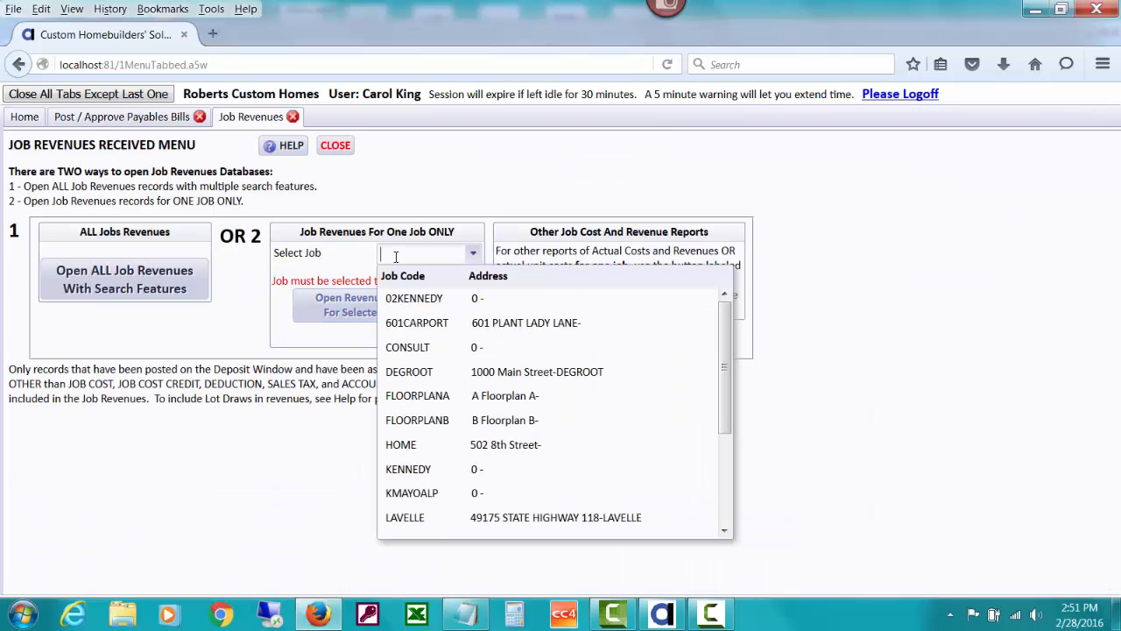
text(v)
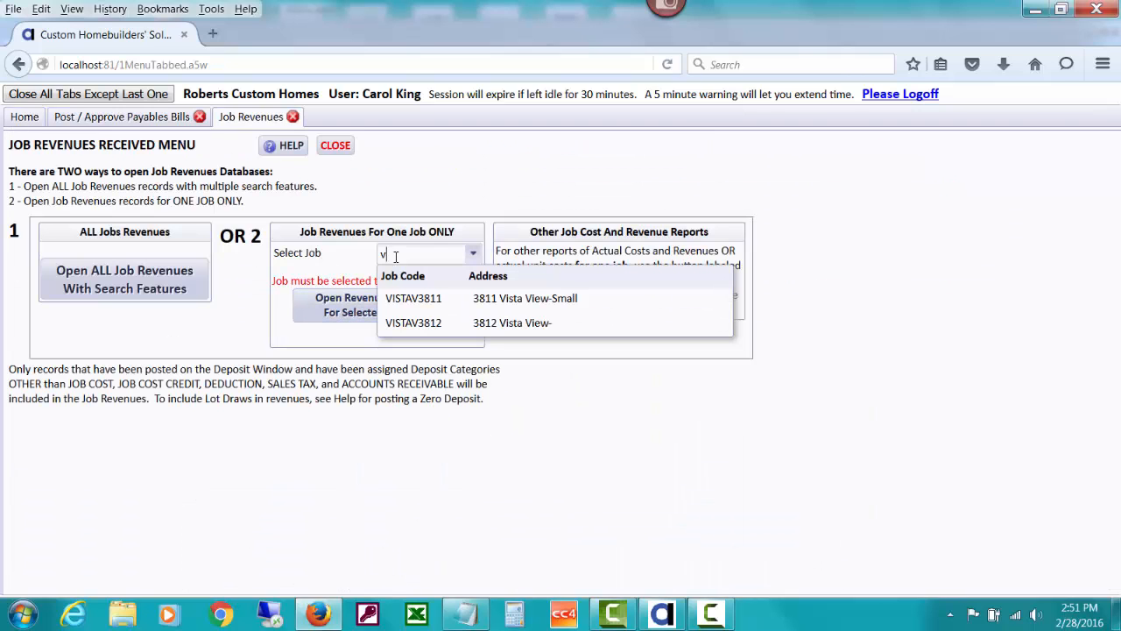
click(443, 298)
click(421, 305)
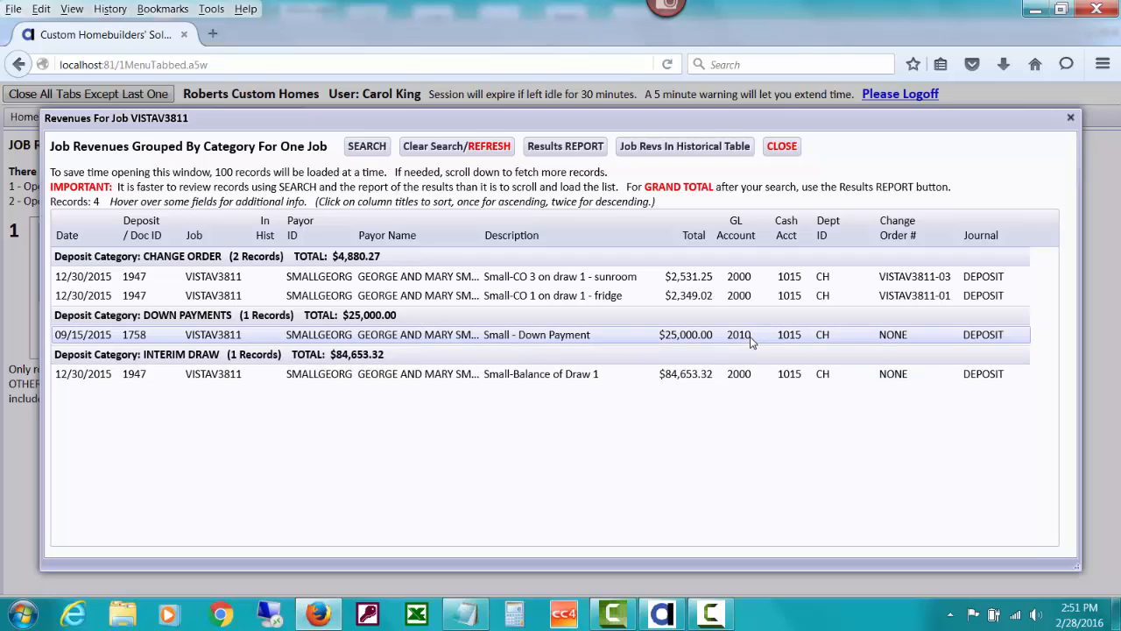
Review the revenues recorded for the job, then close the job revenues windows
mouse_move(735, 340)
click(786, 149)
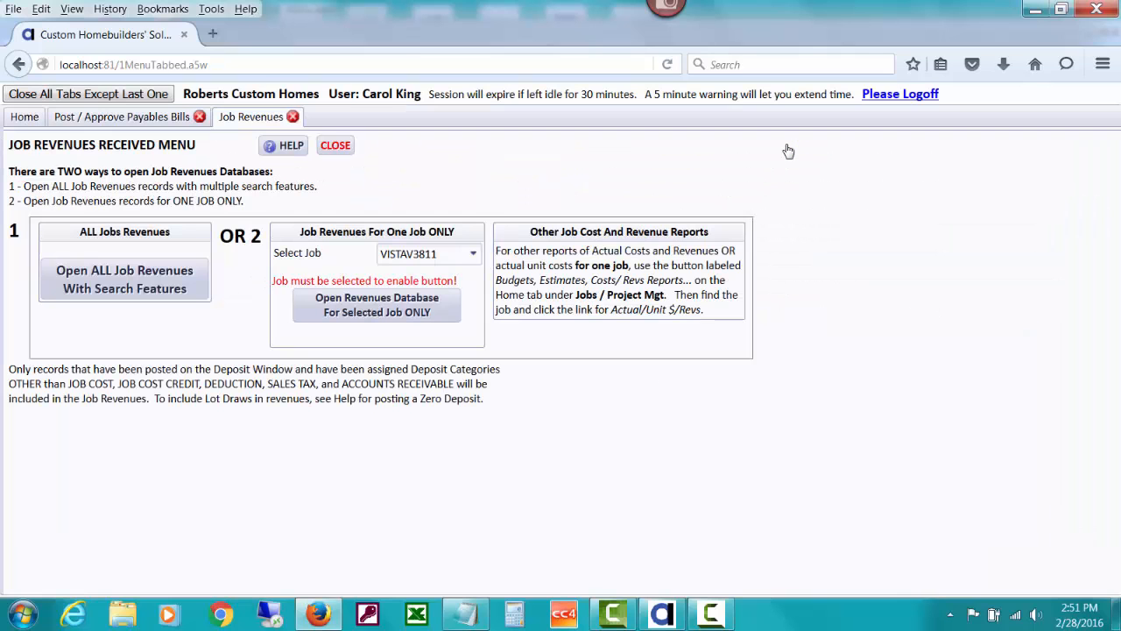
click(336, 145)
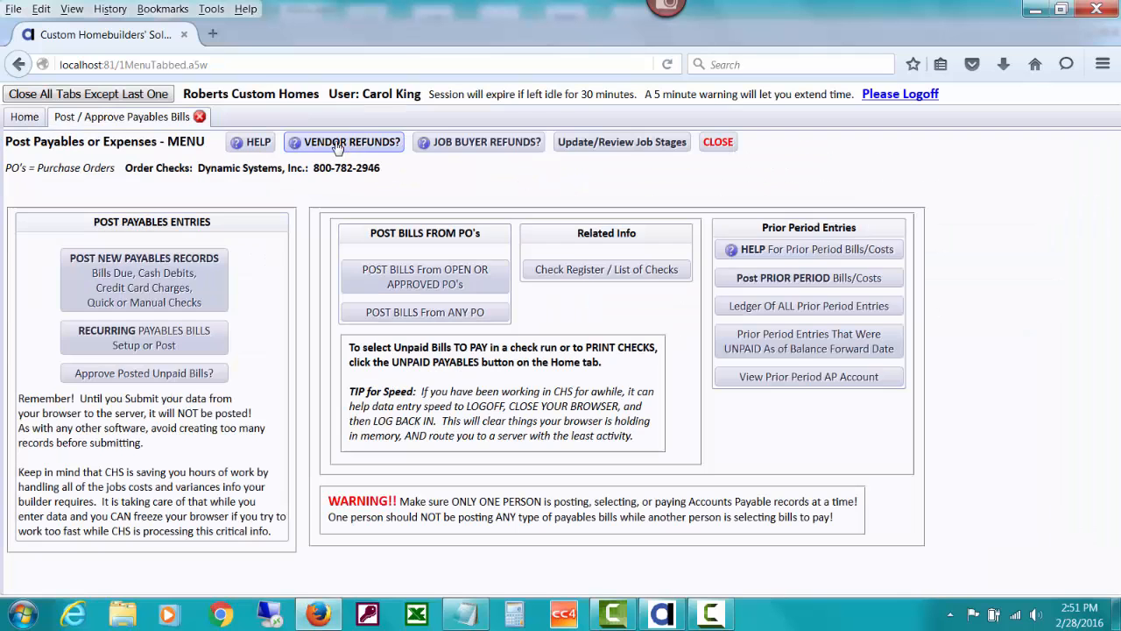
Start a new job-related payables bill with the customer as the vendor
click(196, 278)
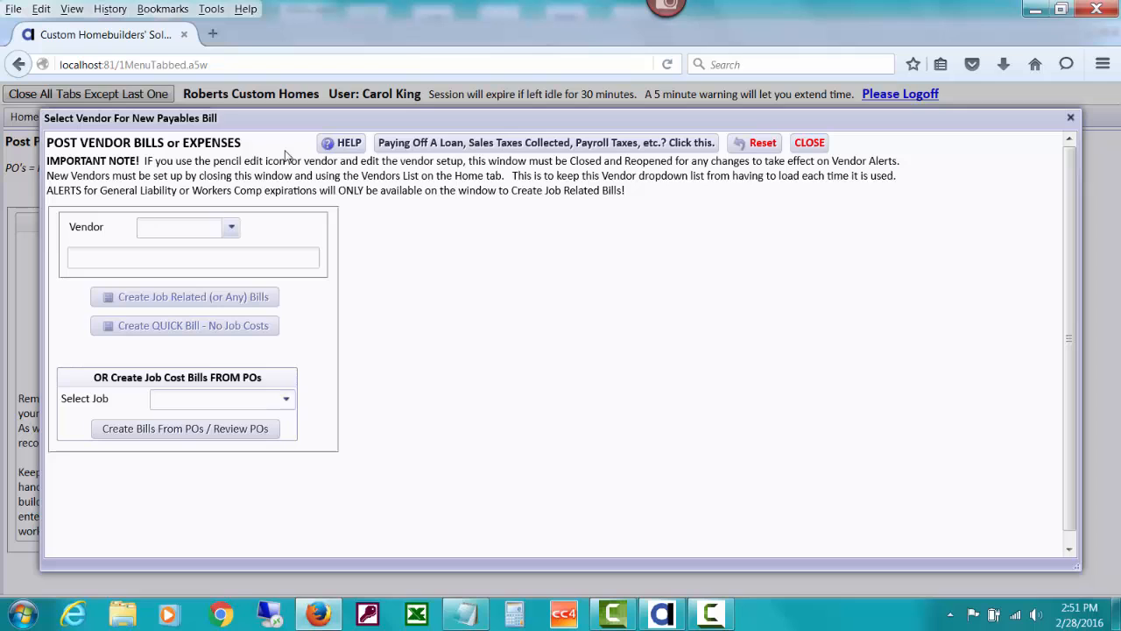
text(sm)
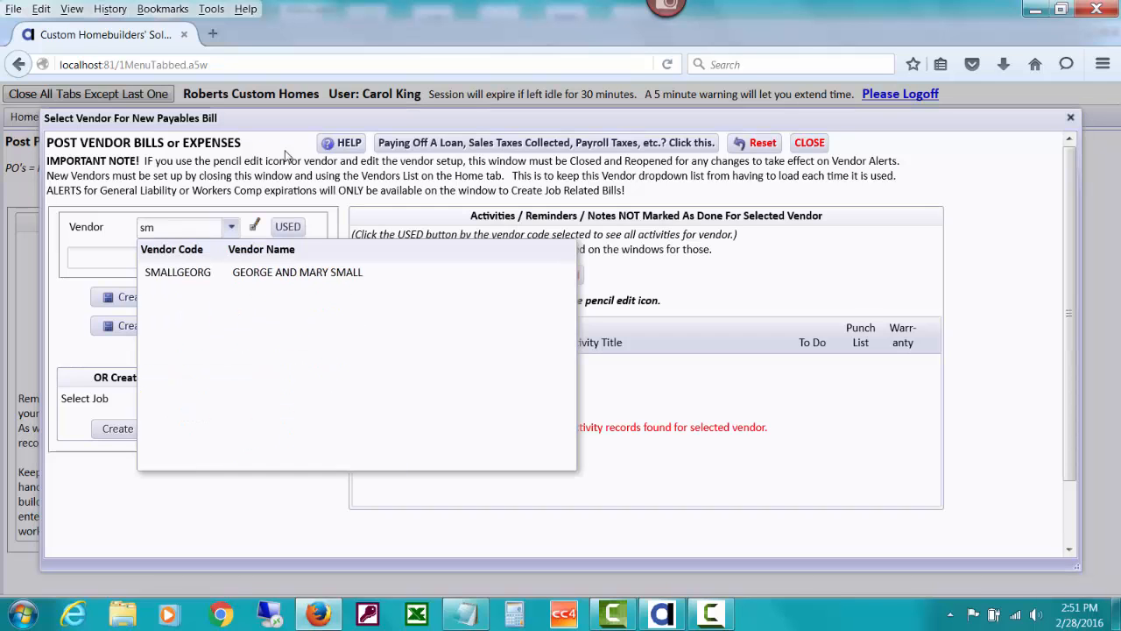
click(296, 273)
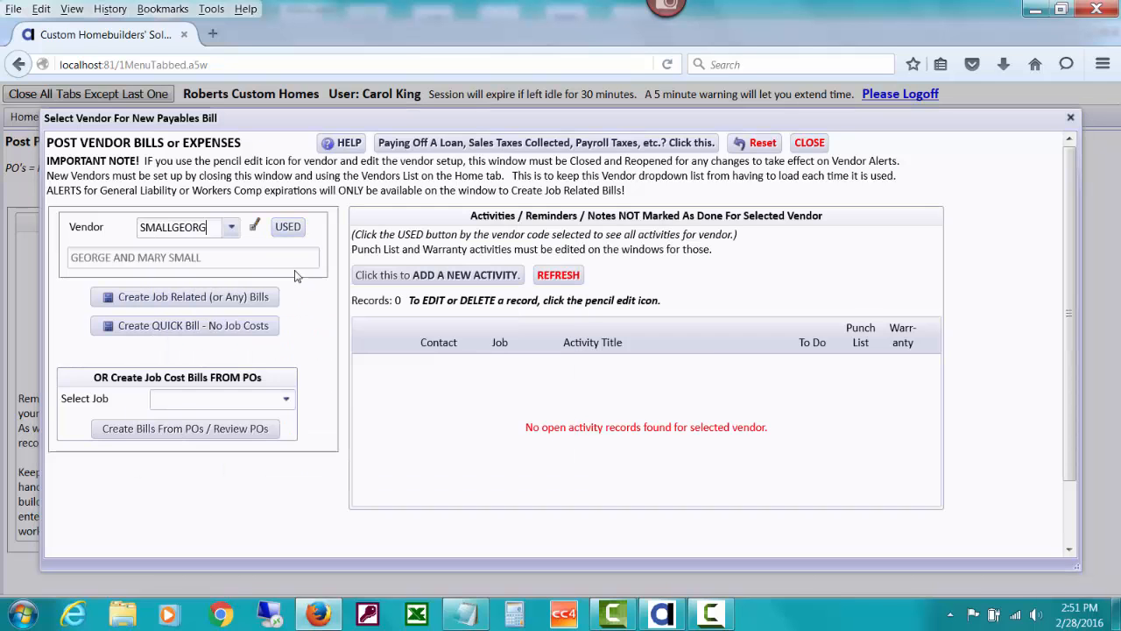
click(217, 298)
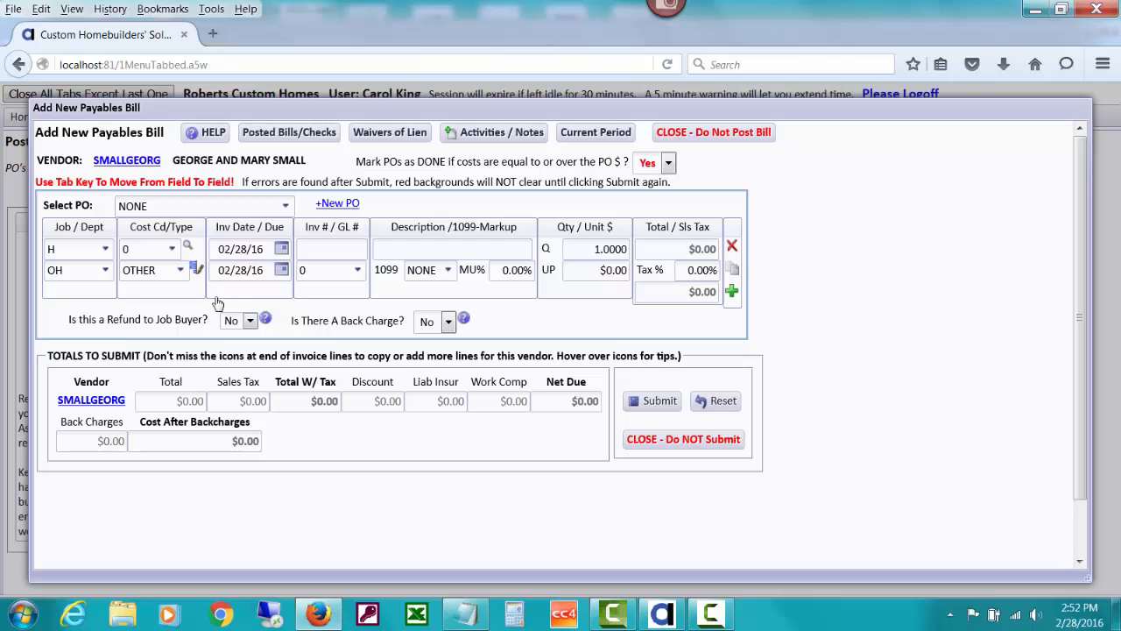
Mark the bill as a refund to the job buyer, paid to the same customer payor
click(266, 320)
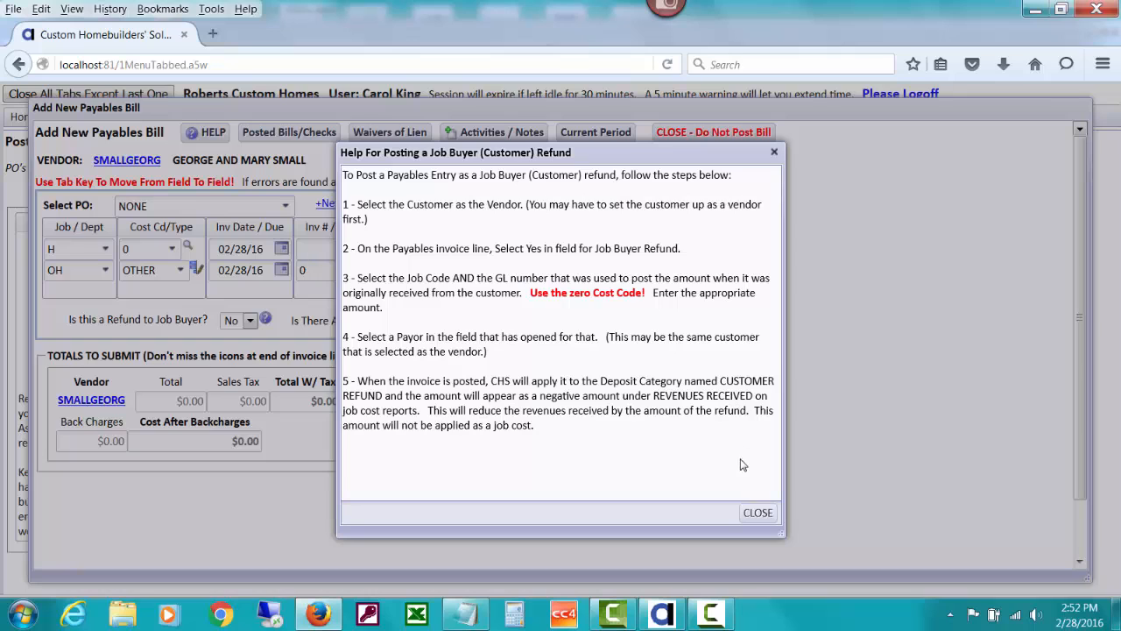
click(758, 513)
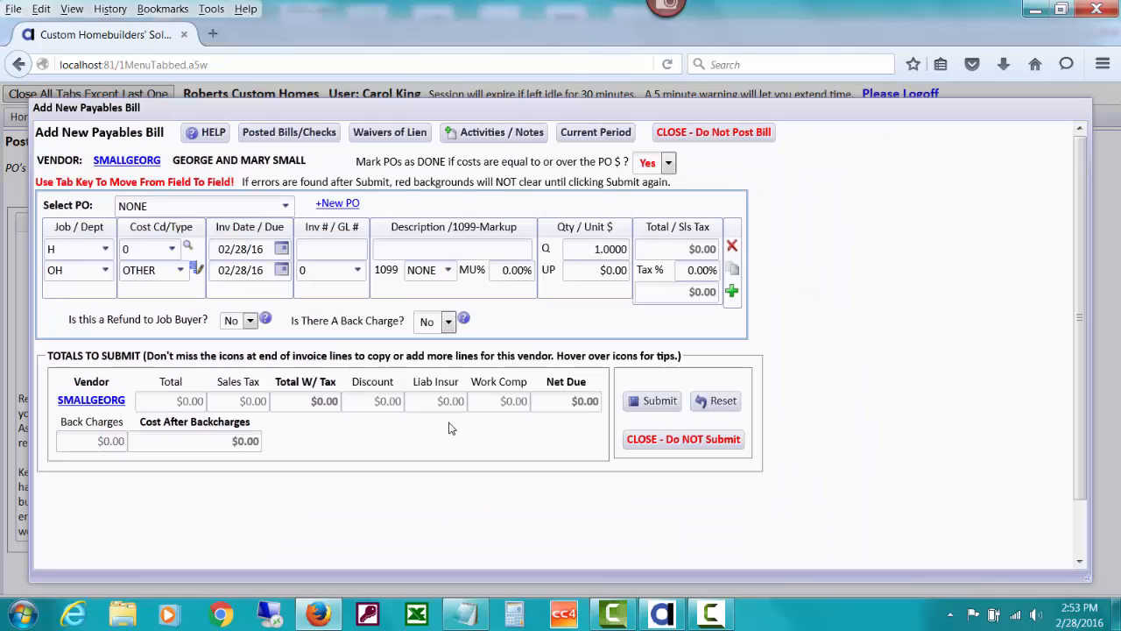
click(249, 321)
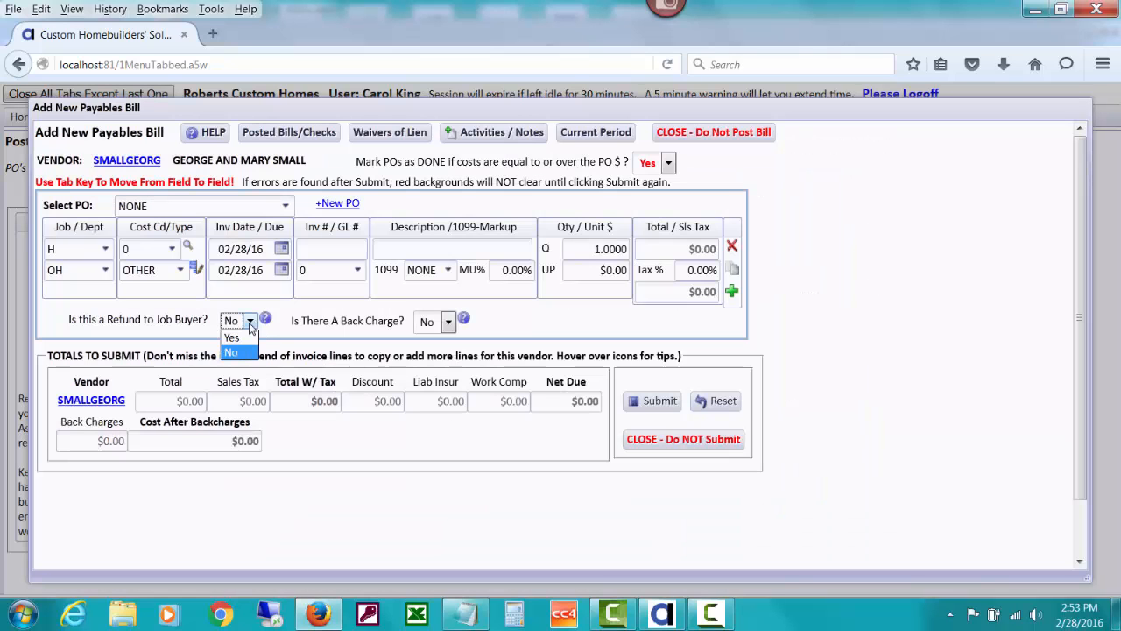
click(232, 338)
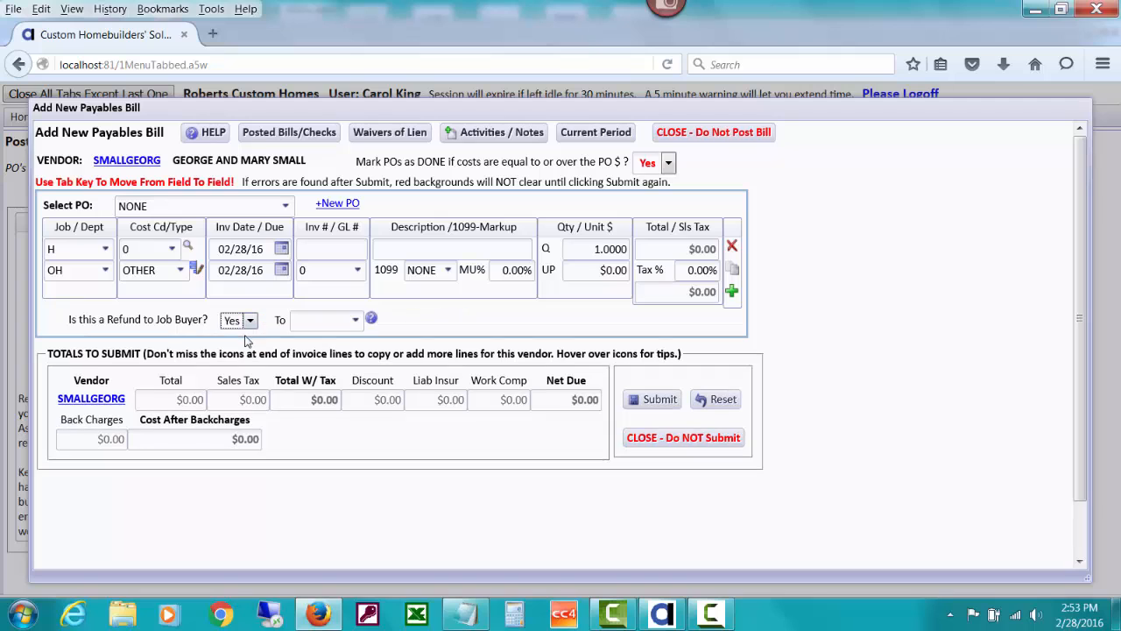
click(315, 320)
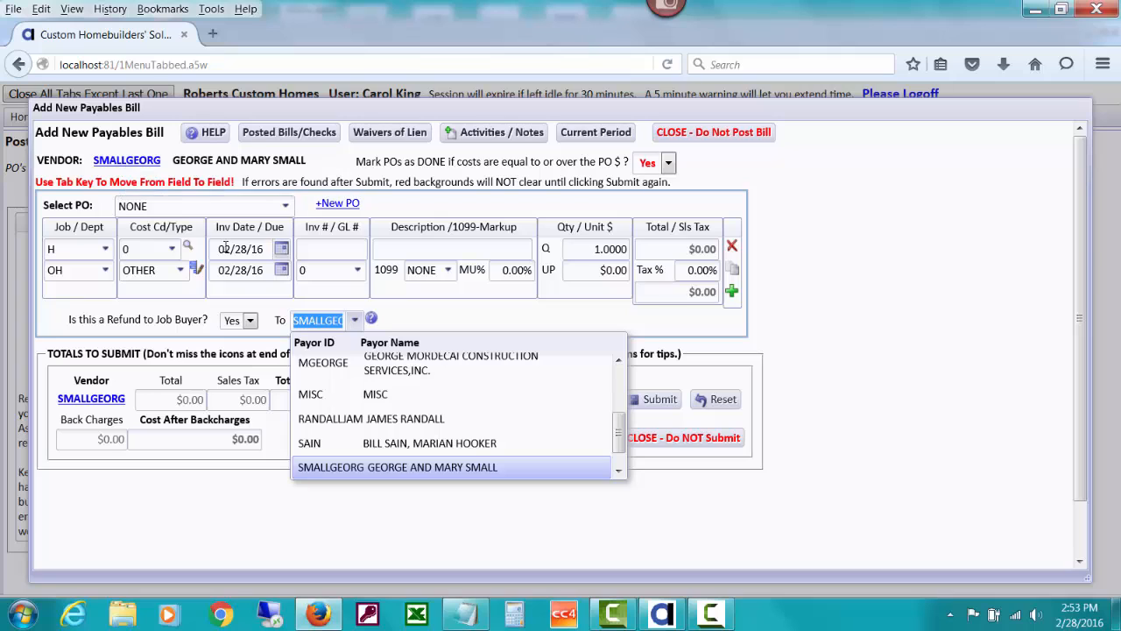
click(418, 318)
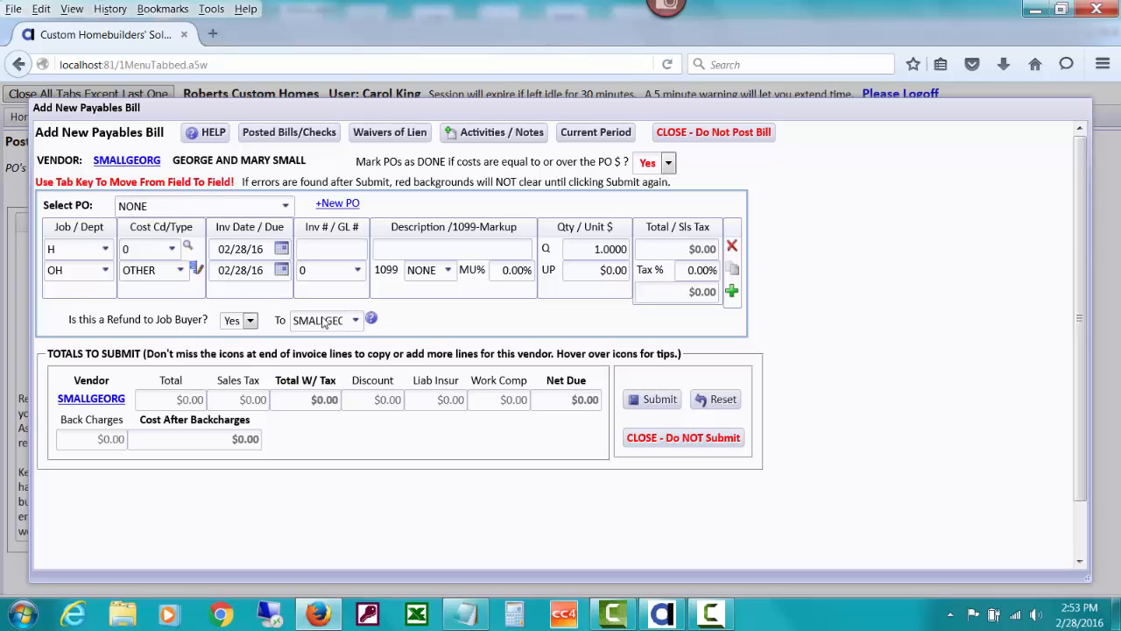
Set the invoice line's job to VISTAV3812
double_click(61, 252)
text(v)
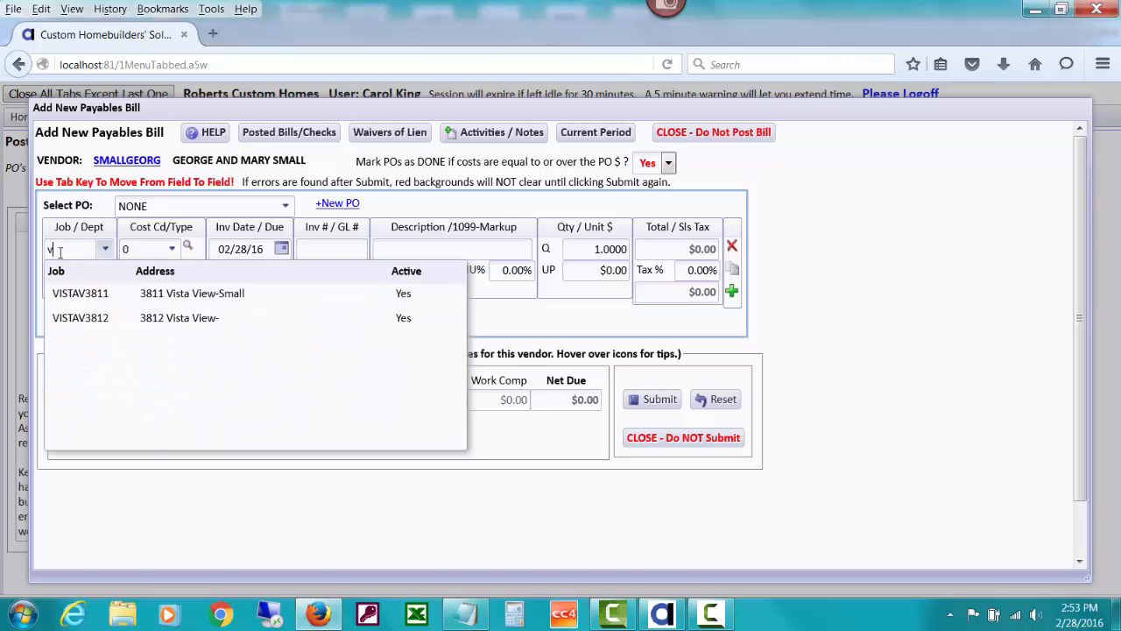
click(125, 318)
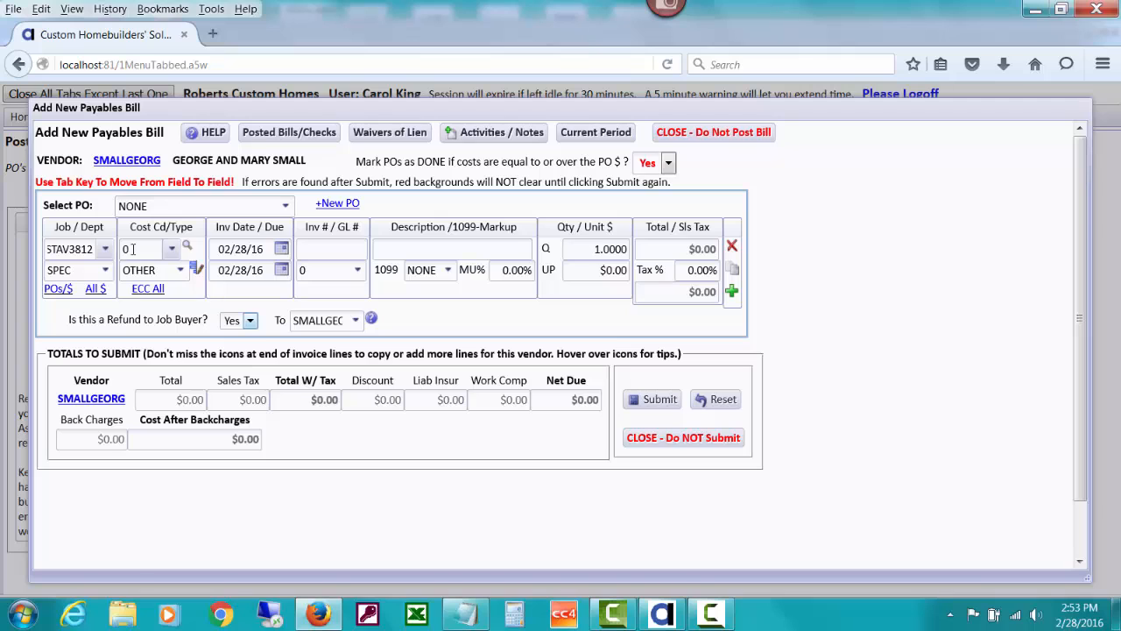
double_click(72, 272)
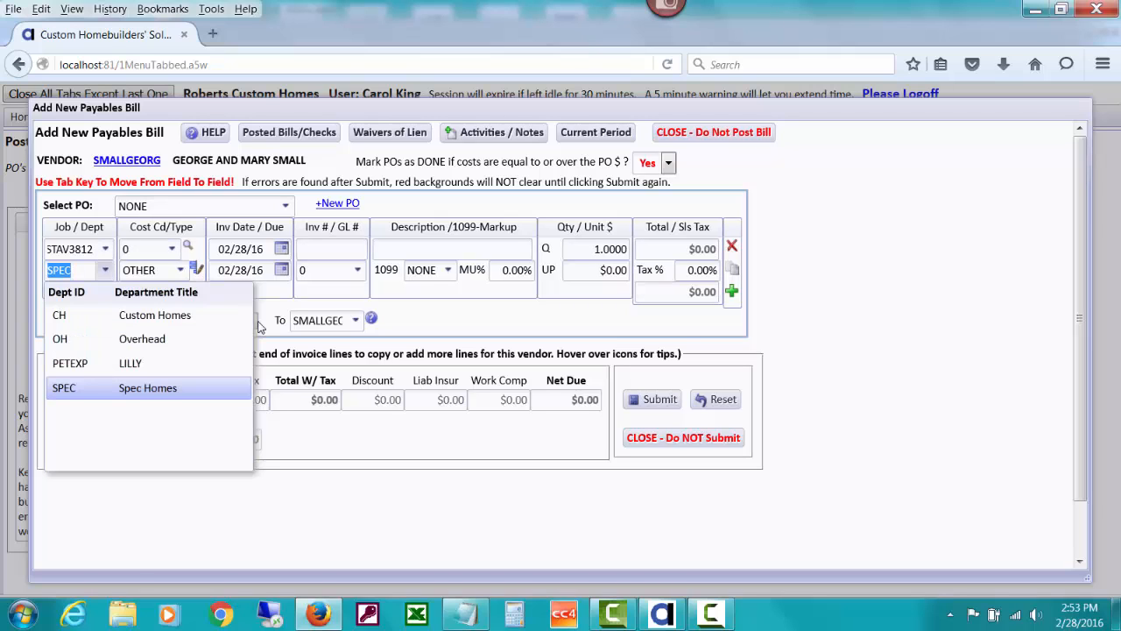
click(410, 324)
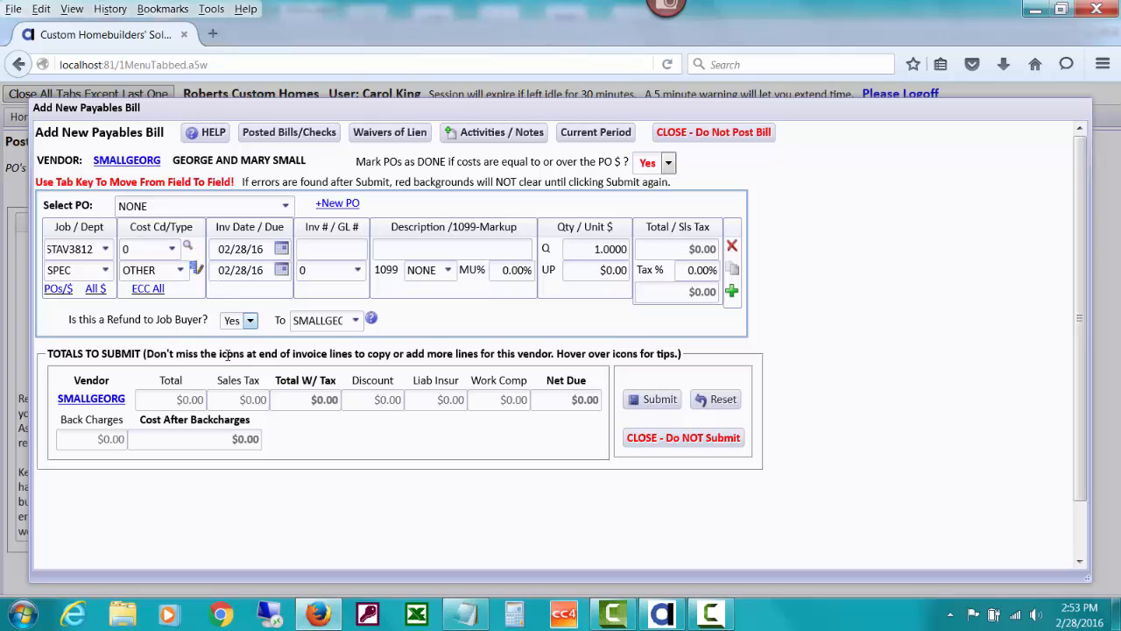
Change the invoice line's job to VISTAV3811 with department CH
click(103, 250)
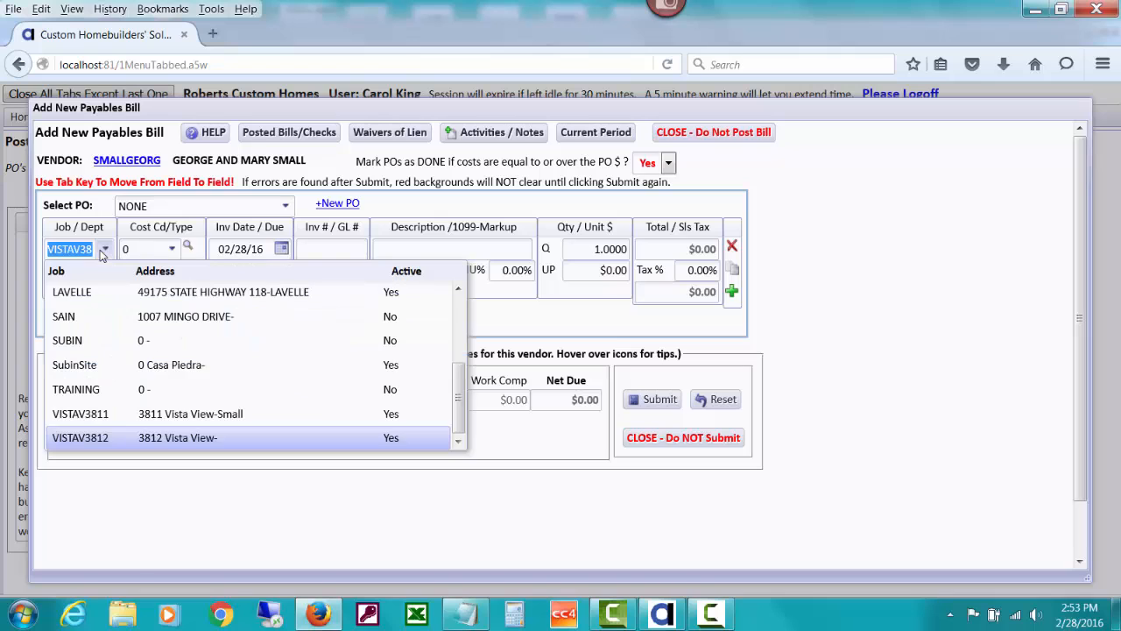
click(185, 420)
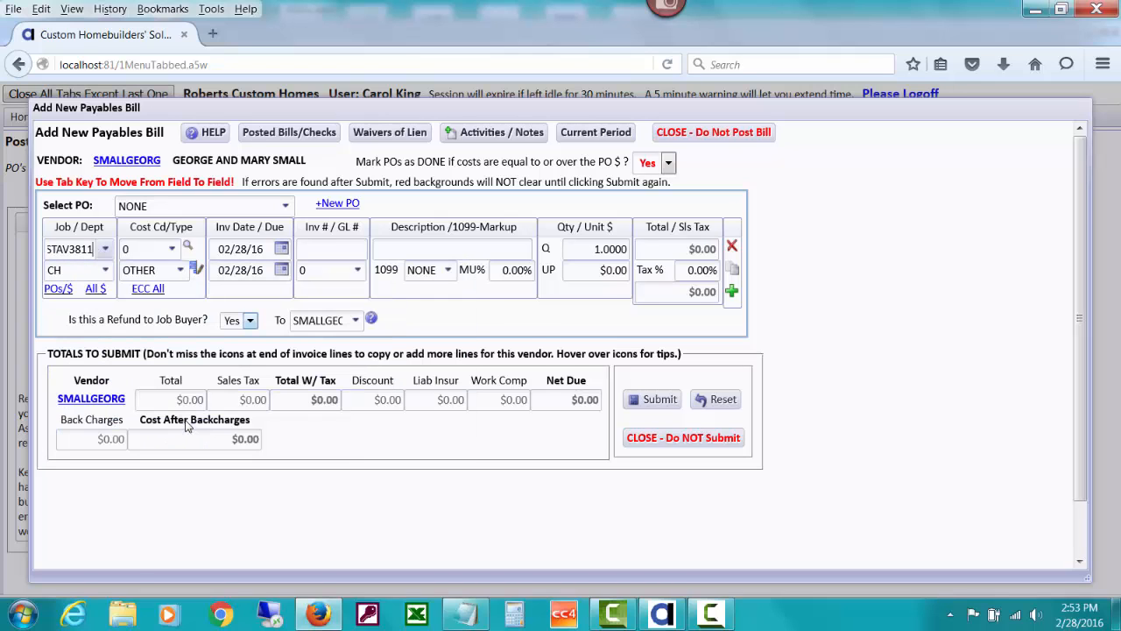
click(104, 270)
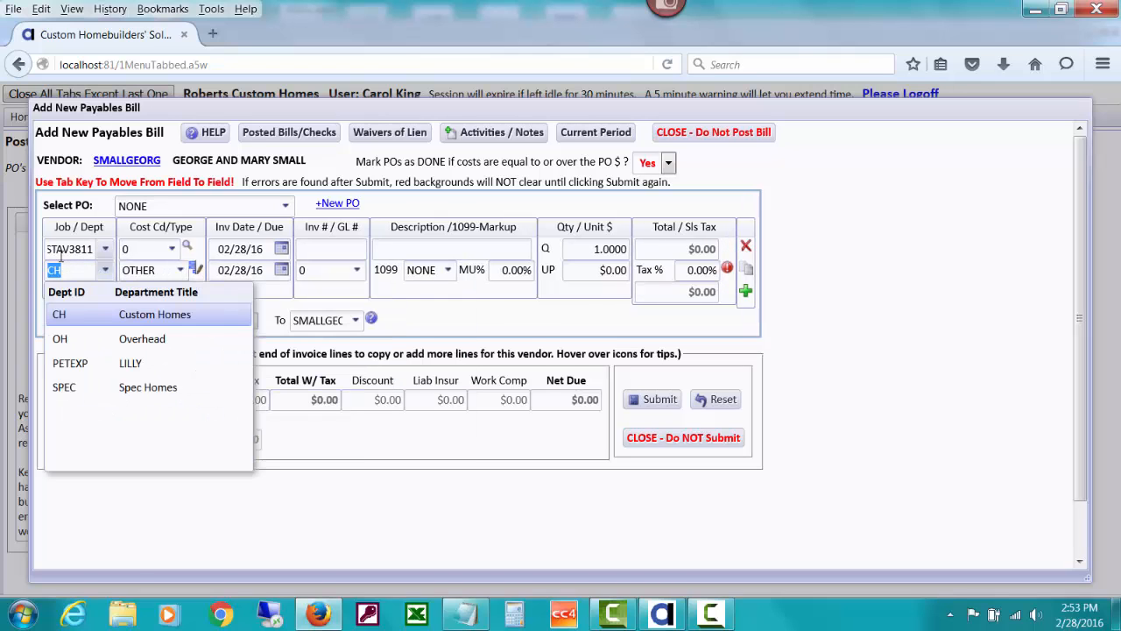
click(59, 250)
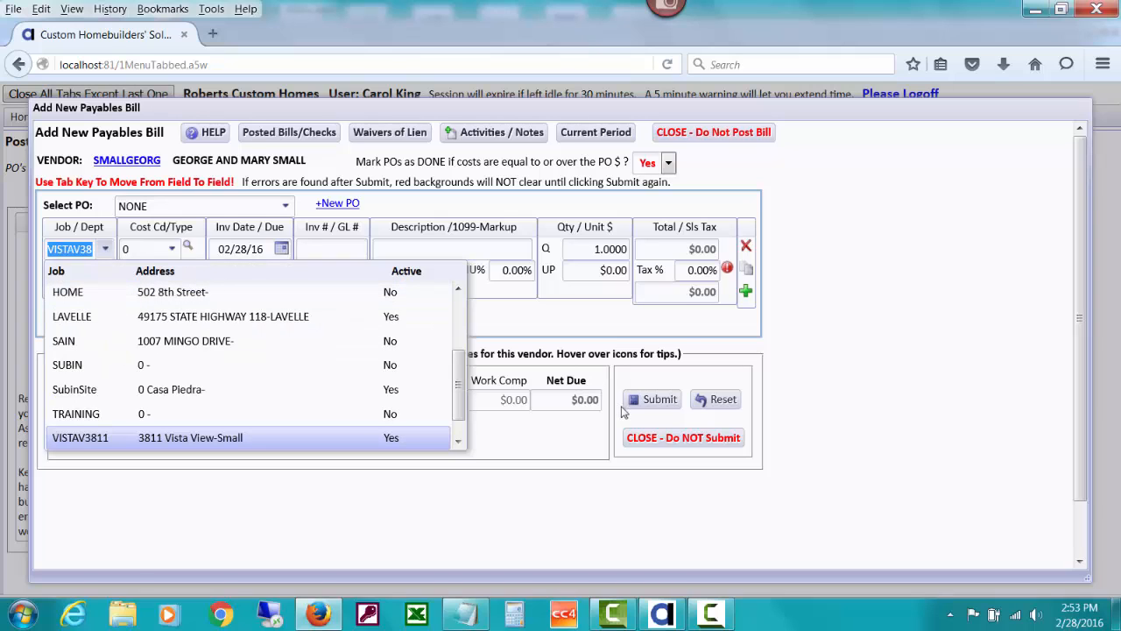
click(561, 515)
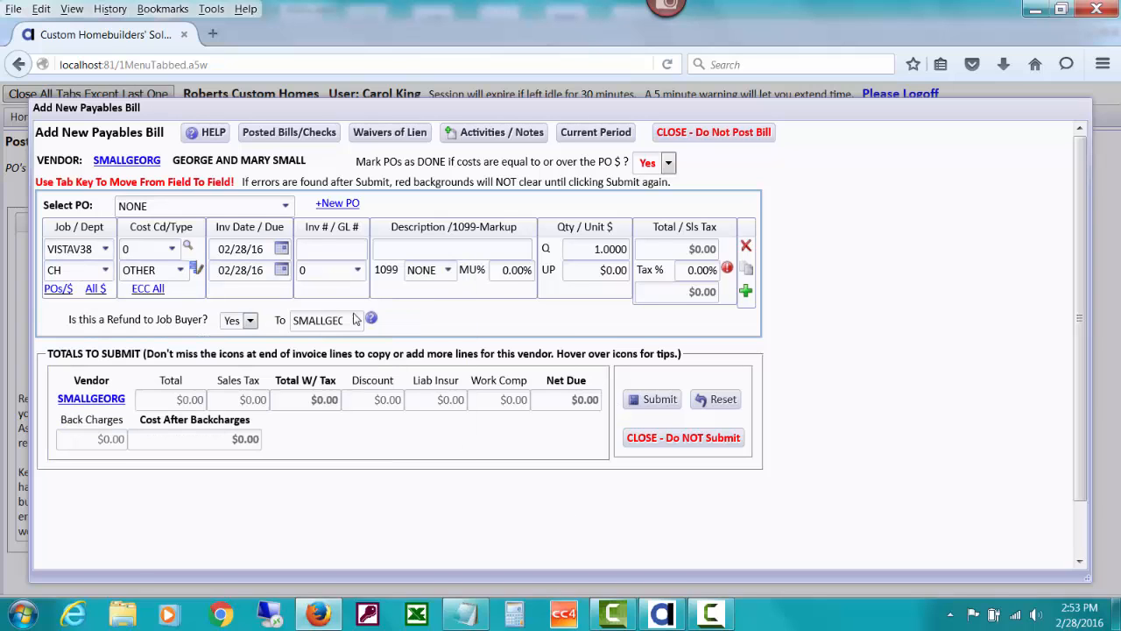
Enter invoice number Refund and GL account 2010 Contract Deposits on the line
click(324, 248)
text(Refund)
key(Tab)
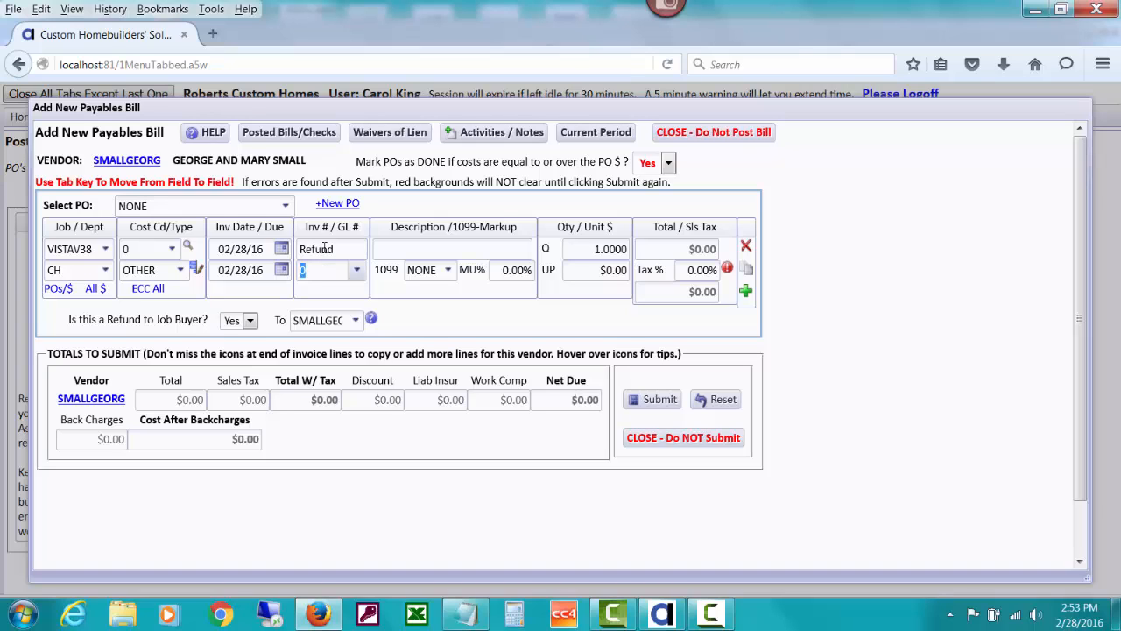
text(2010)
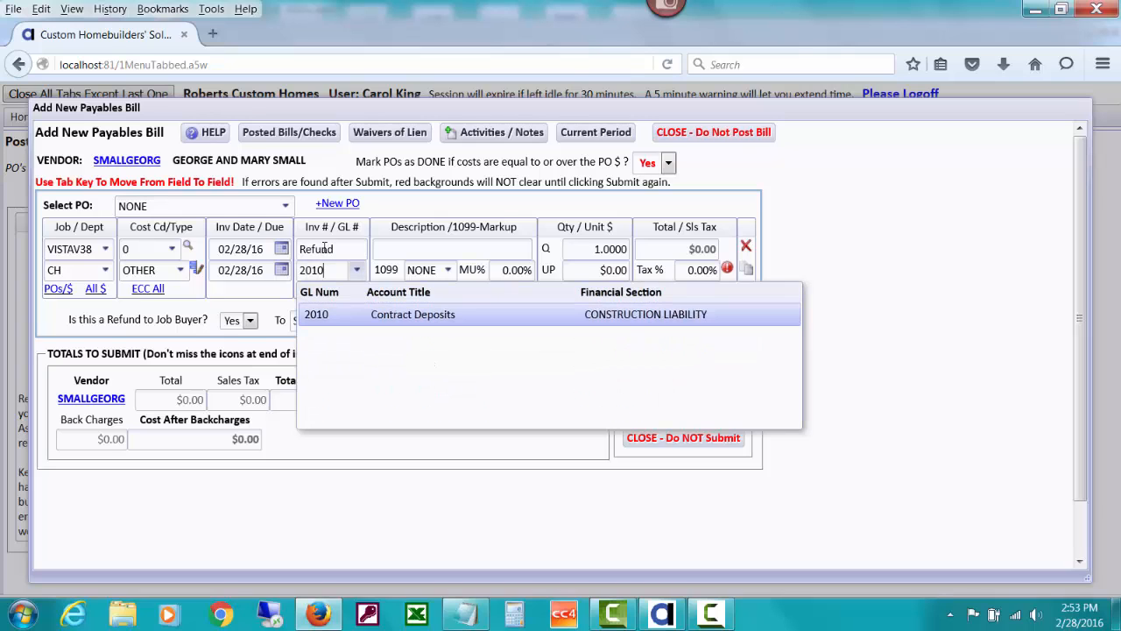
click(381, 316)
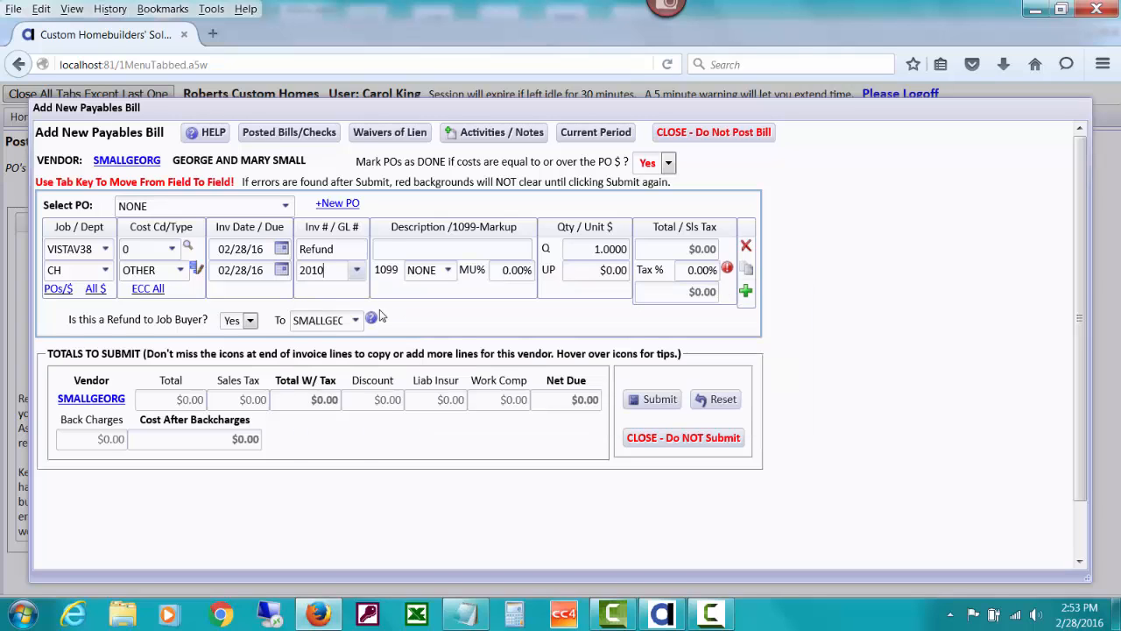
Describe the line as Small - Partial Refund Dwn Pmt and set its unit cost to $1,000
click(388, 250)
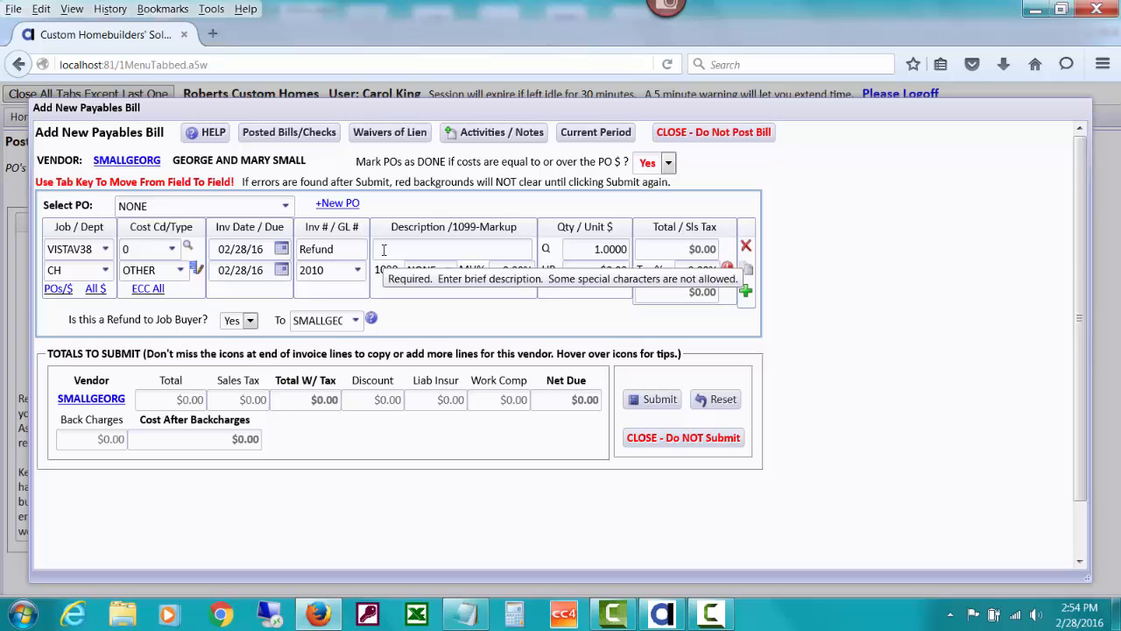
text(Small)
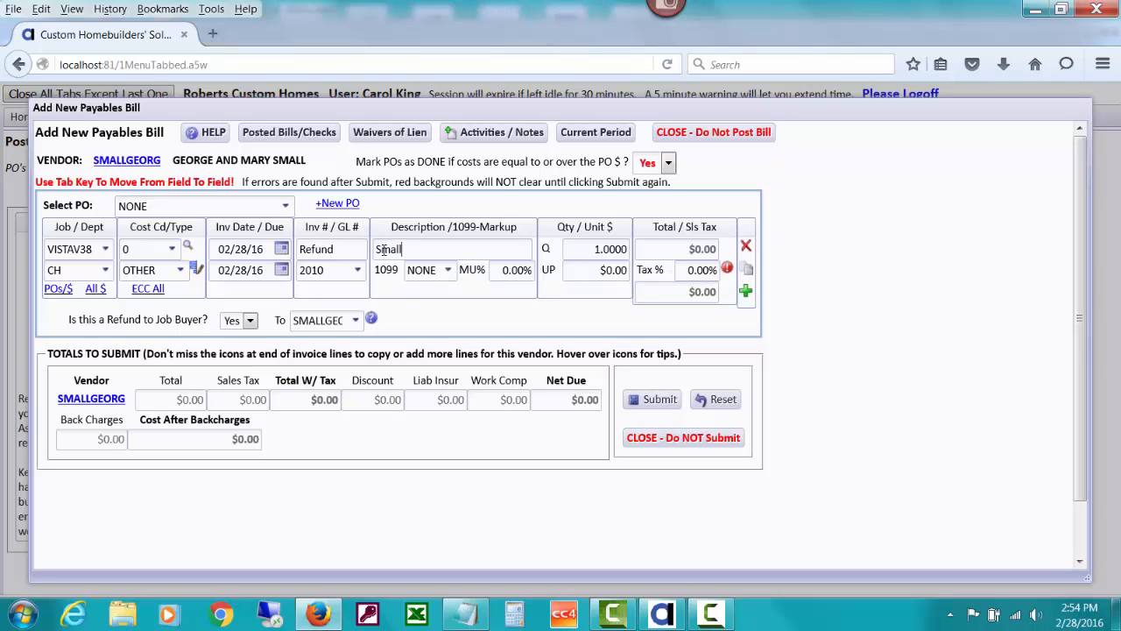
text( - Partial Refund Dwn Pmt)
key(Tab)
key(Tab)
key(Tab)
key(Tab)
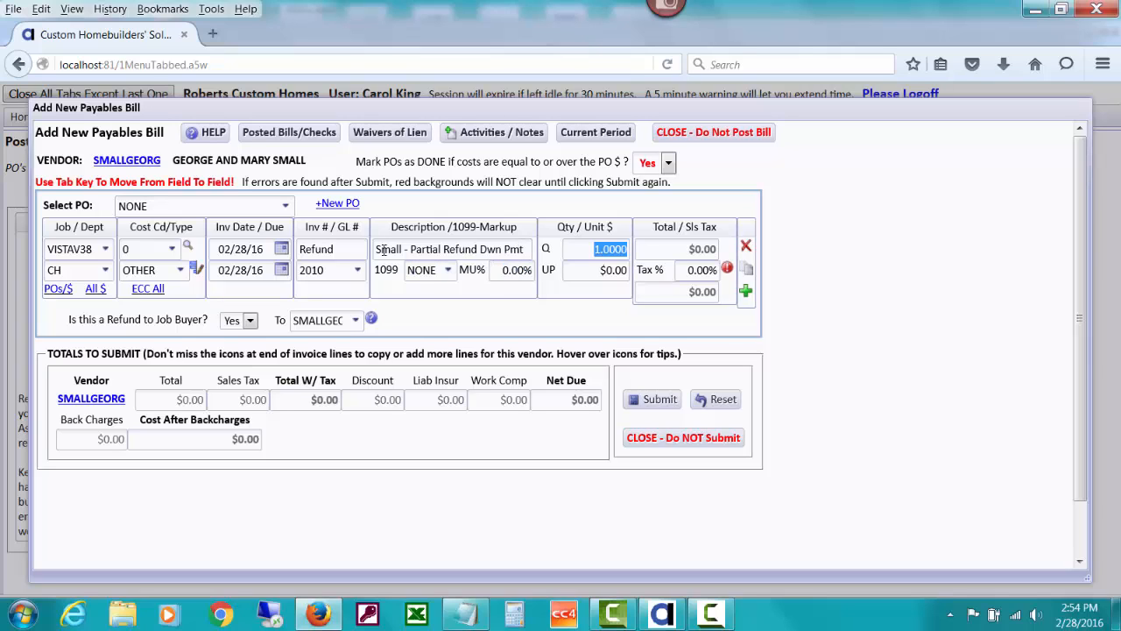
text(1000)
key(Tab)
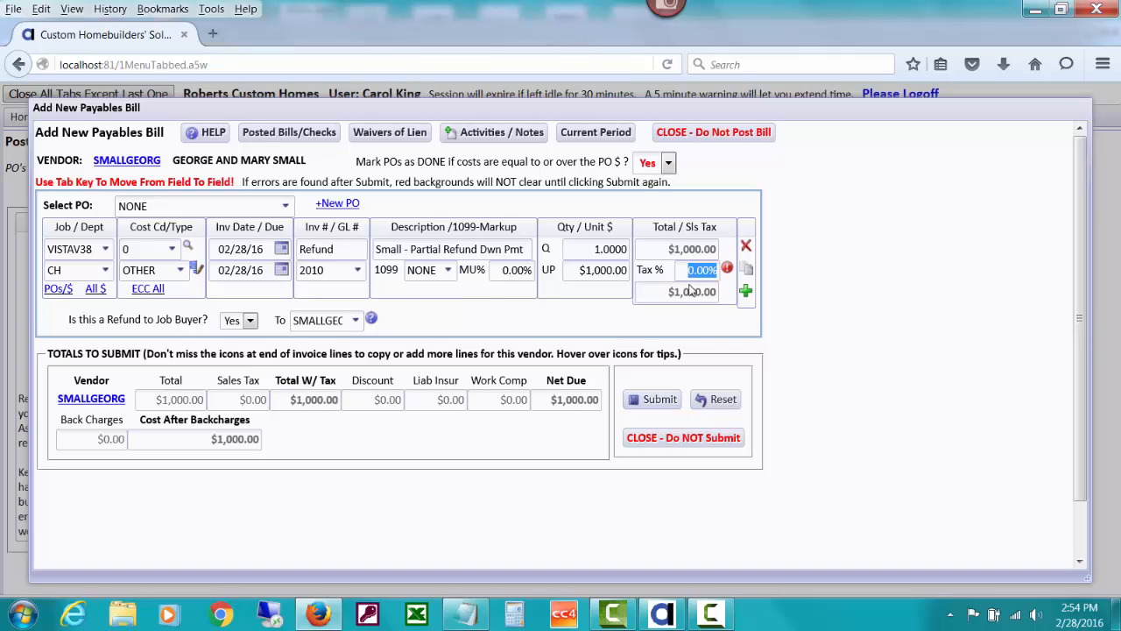
Submit the bill, continuing past the alerts, and choose to post it with a payment
click(652, 400)
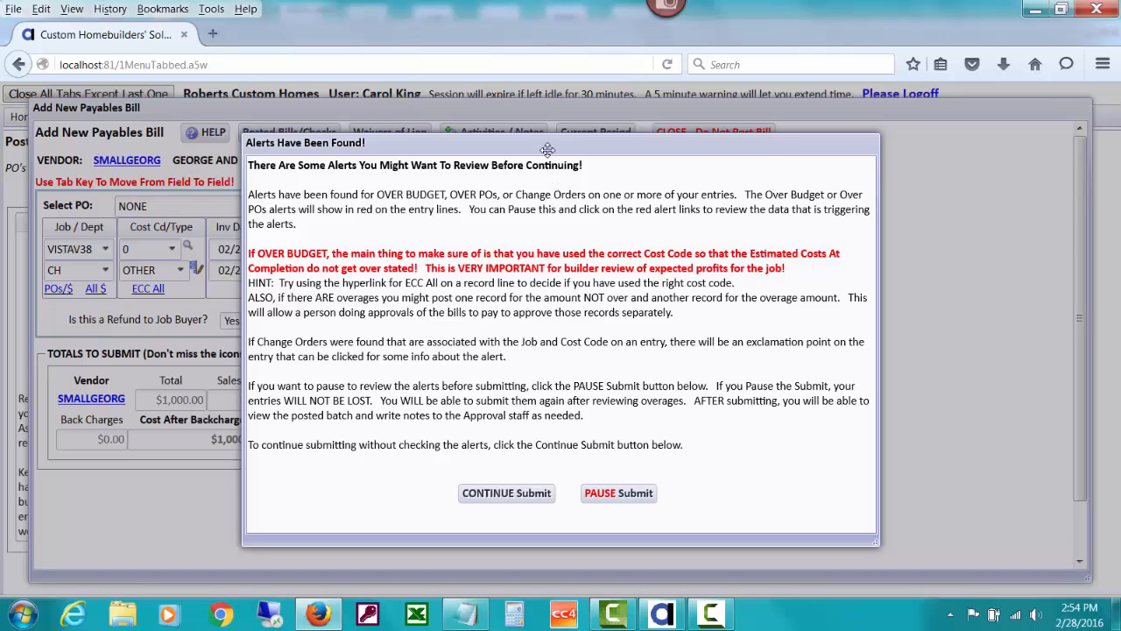
click(540, 494)
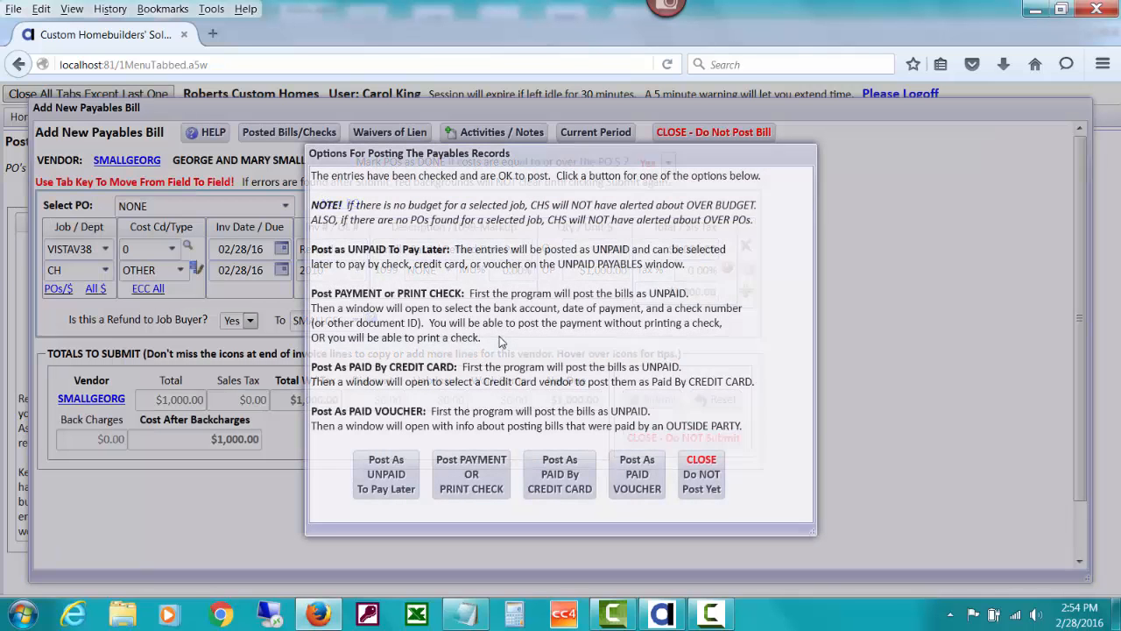
click(483, 463)
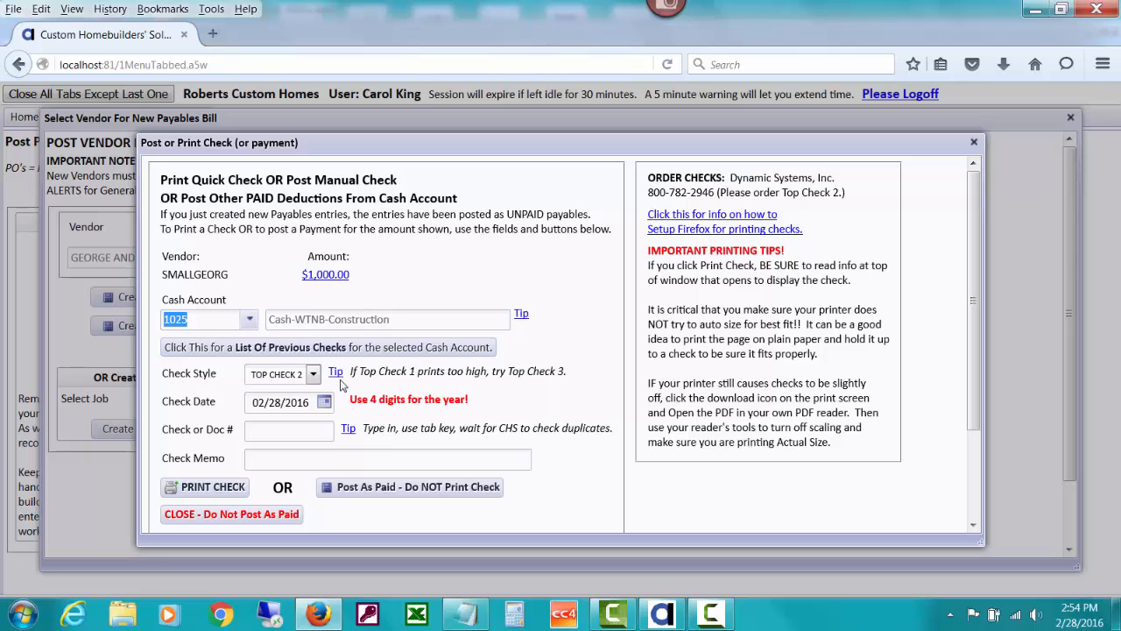
Post the payment from cash account 1025 as paid with check number 3042, without printing a check
click(333, 348)
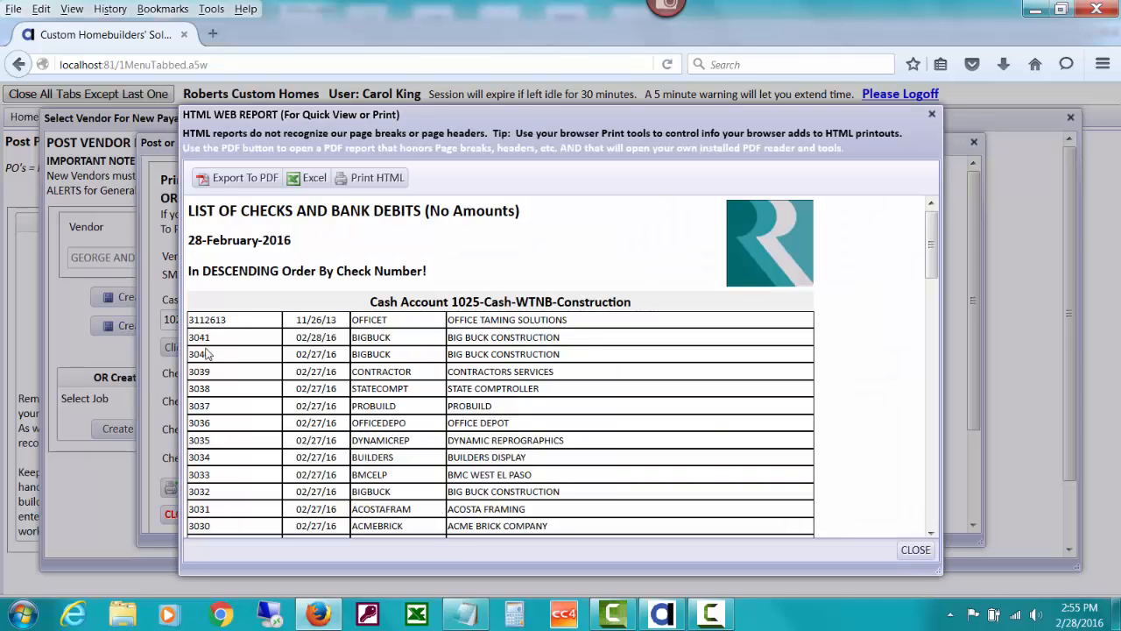
click(915, 549)
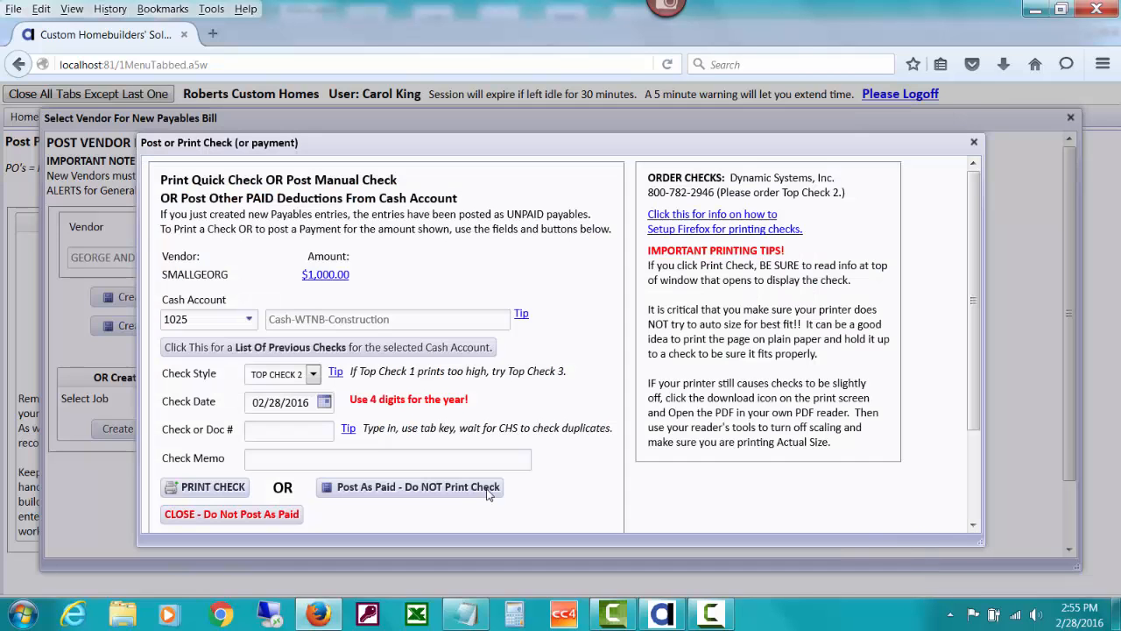
click(318, 429)
text(3042)
key(Tab)
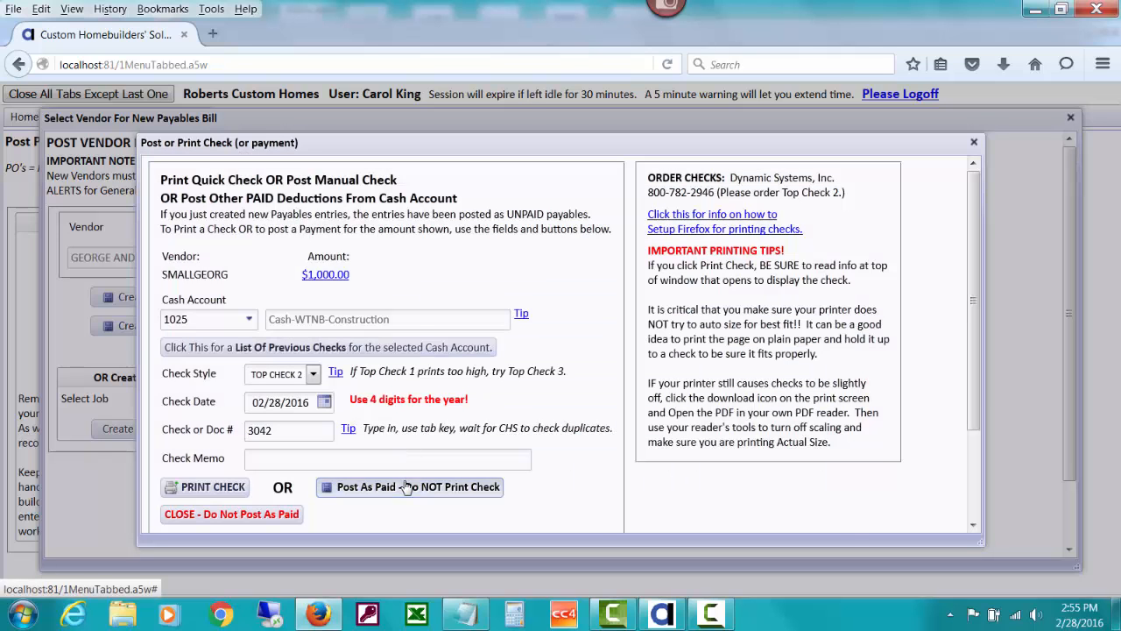
click(405, 487)
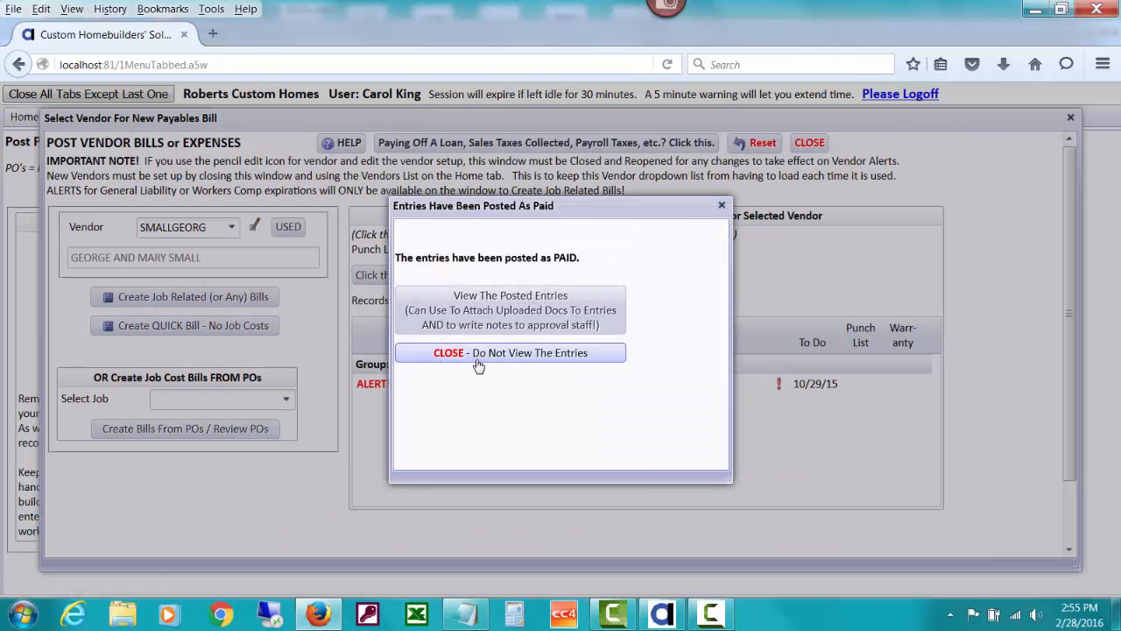
Review the posted entries for the batch, then close the payables windows
click(478, 320)
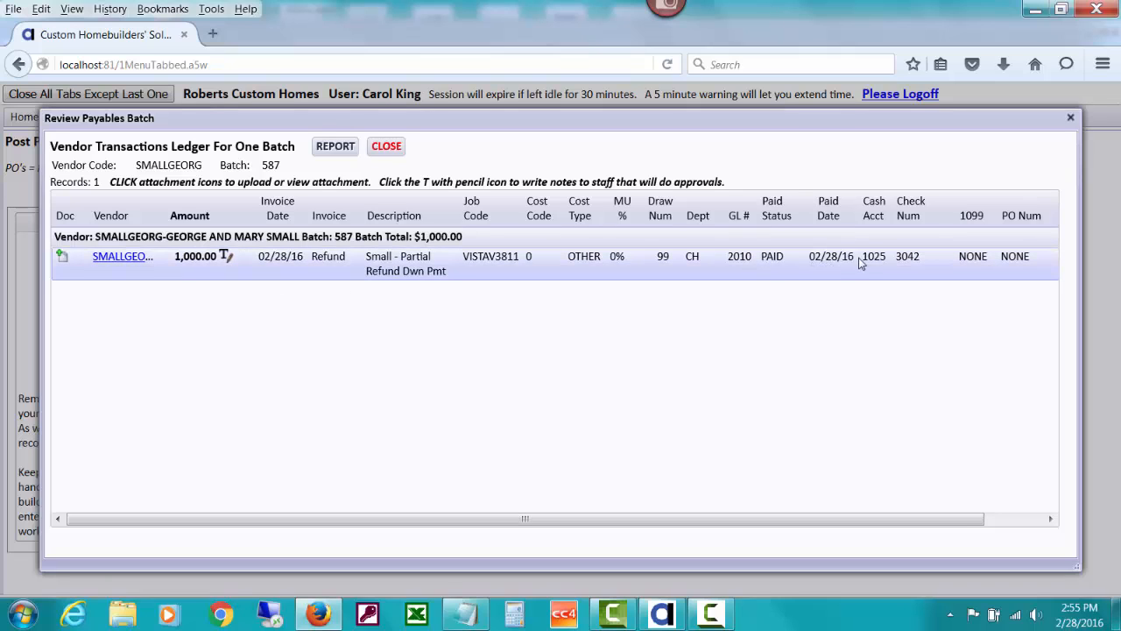
click(386, 146)
click(484, 357)
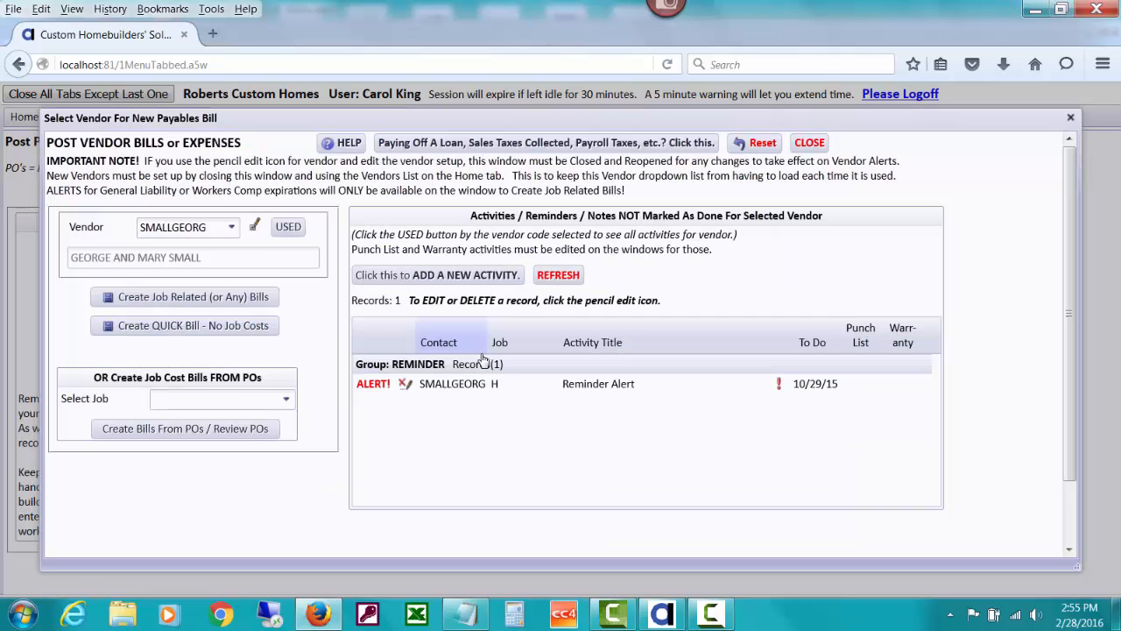
click(805, 143)
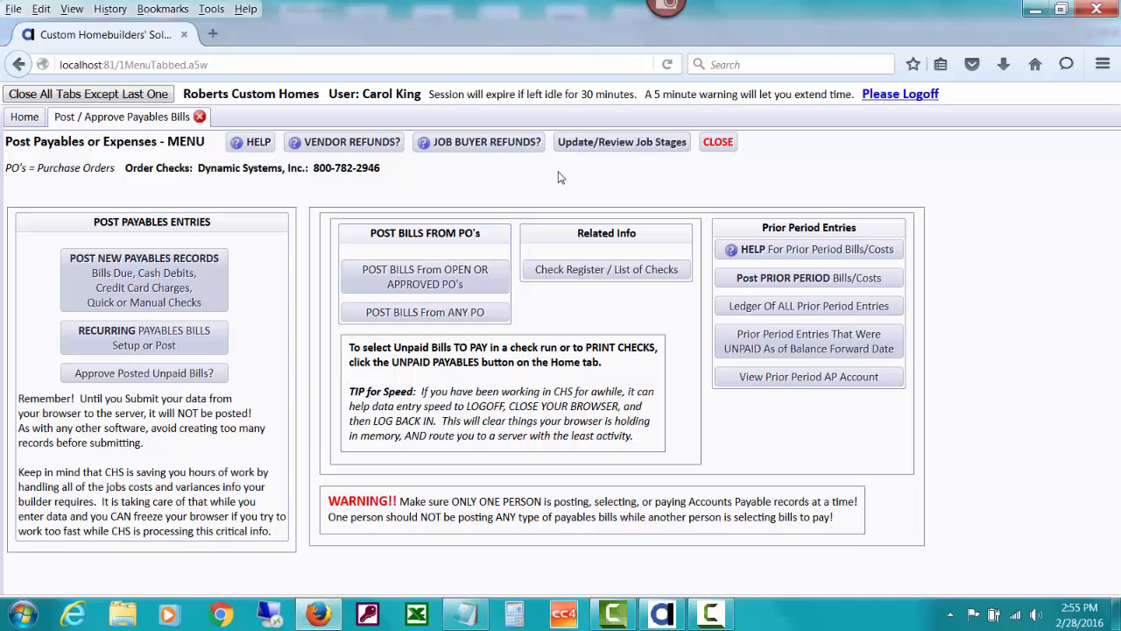
Open the job revenues database for job VISTAV3811
click(28, 117)
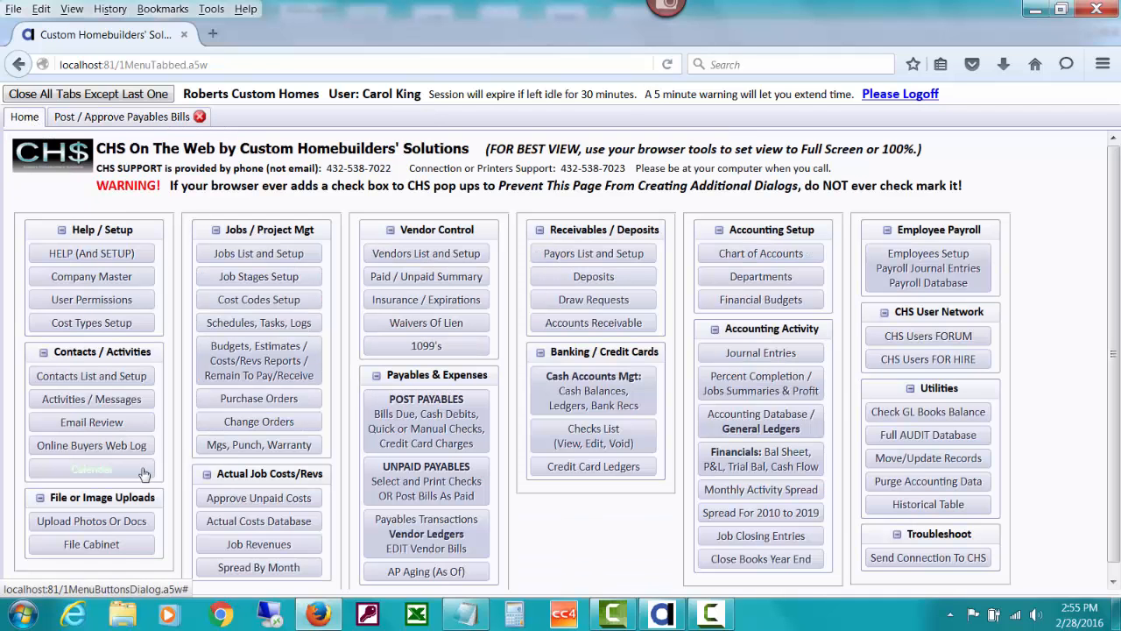
click(232, 524)
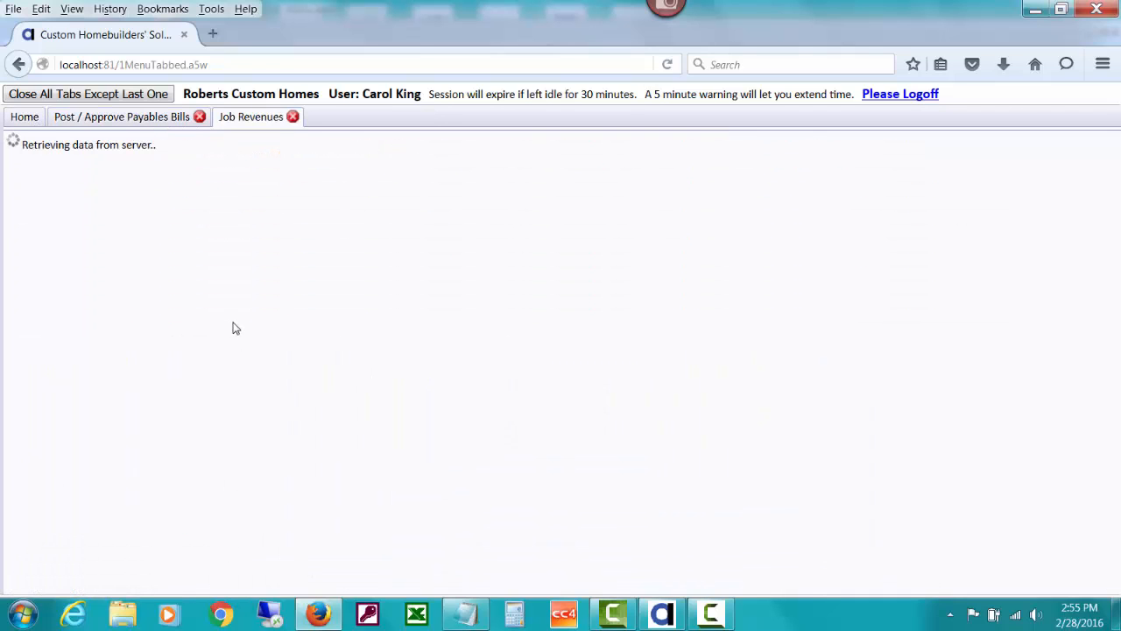
click(391, 255)
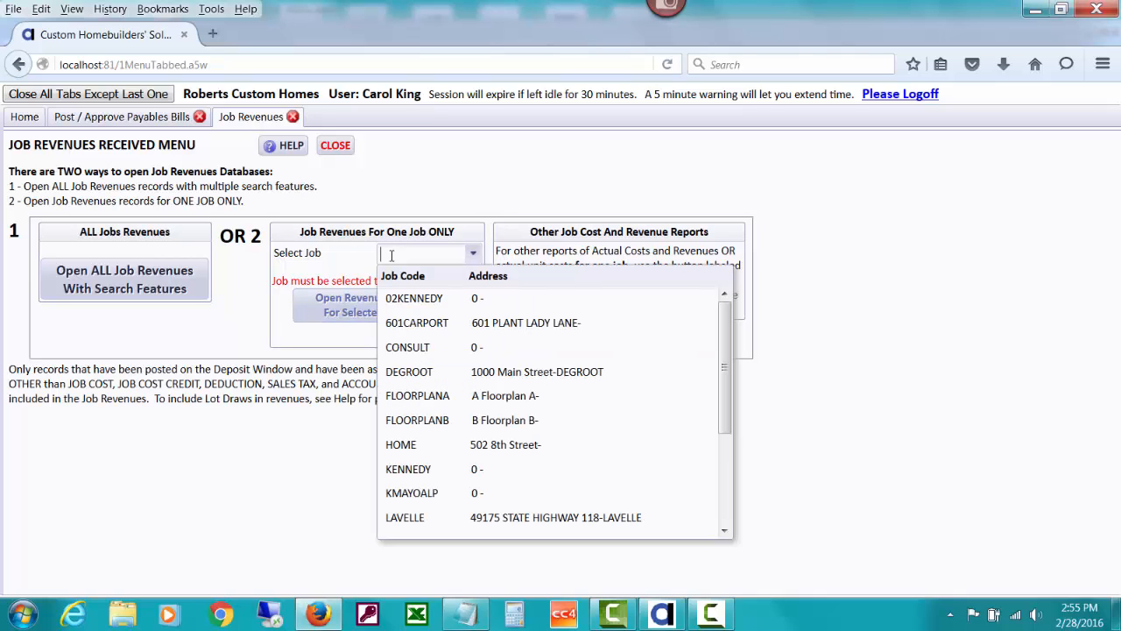
text(v)
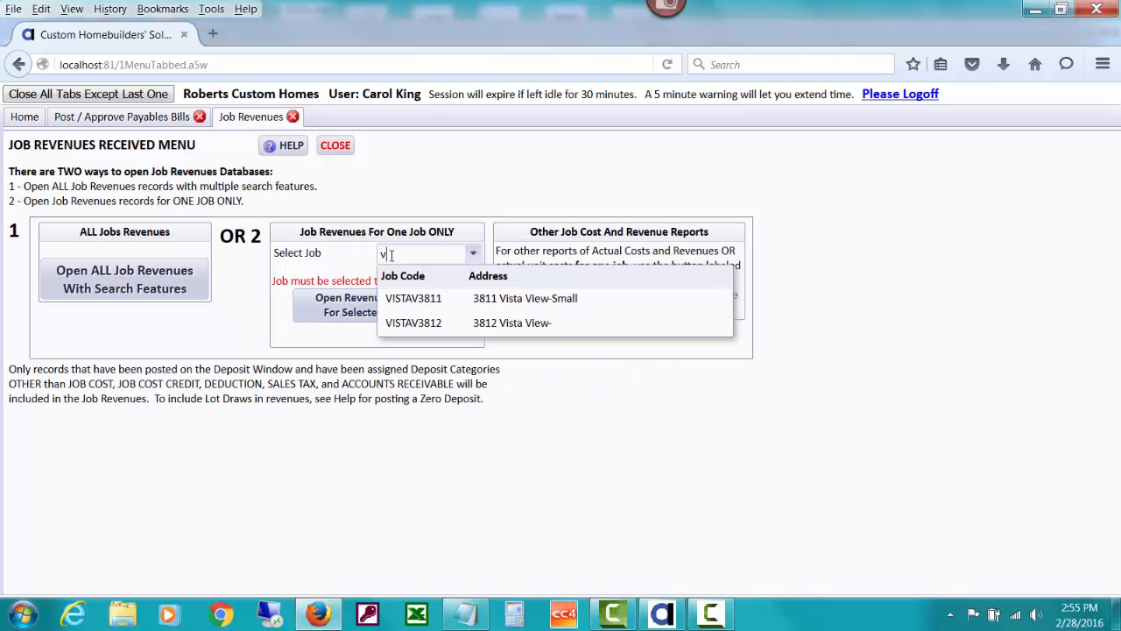
click(449, 297)
click(440, 306)
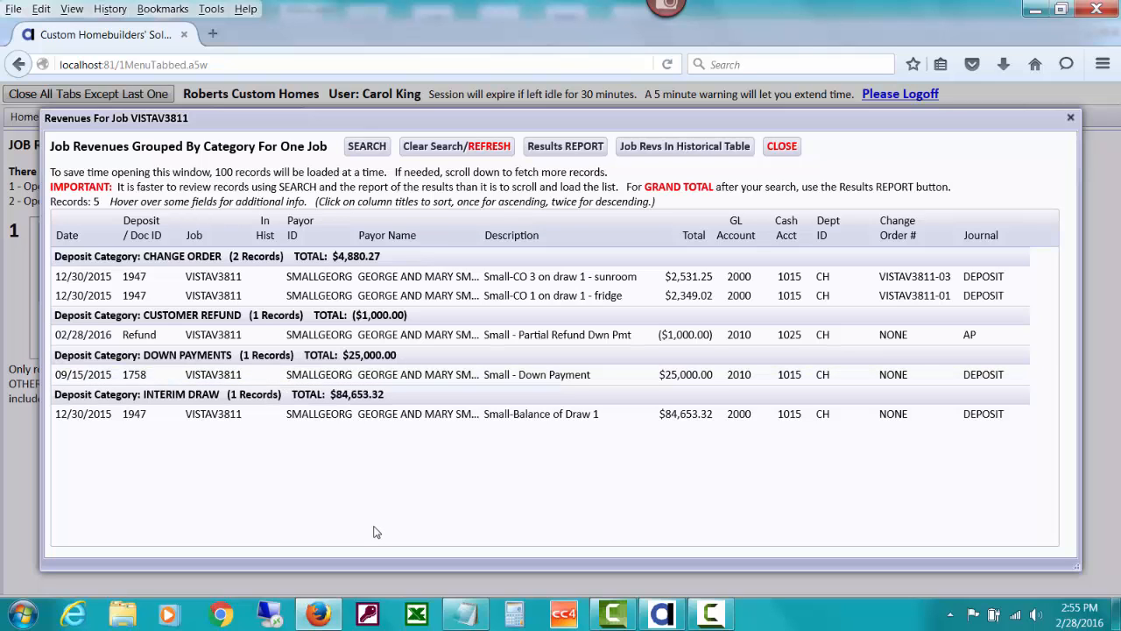
View the job's revenues results report, then close the report and the revenues window
click(541, 150)
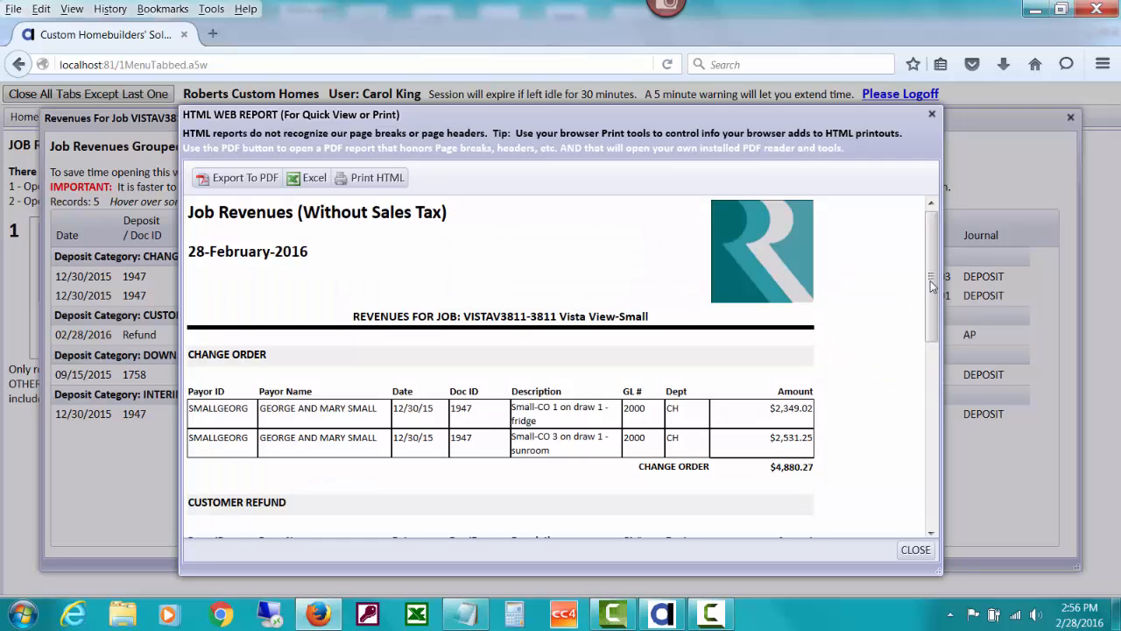
drag(931, 279, 933, 403)
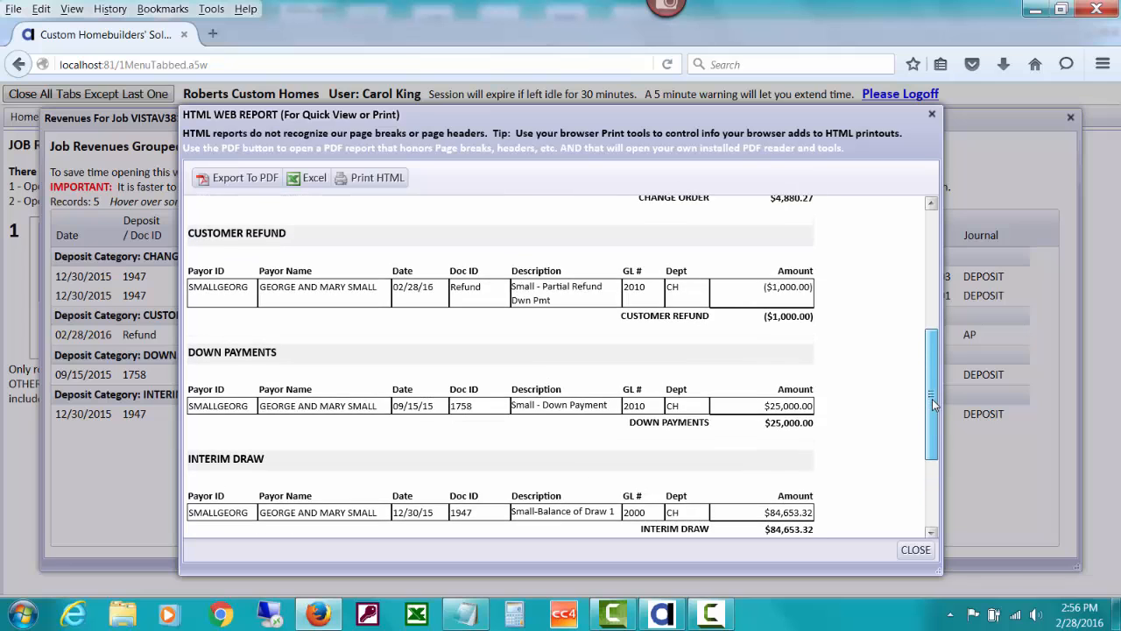
click(912, 550)
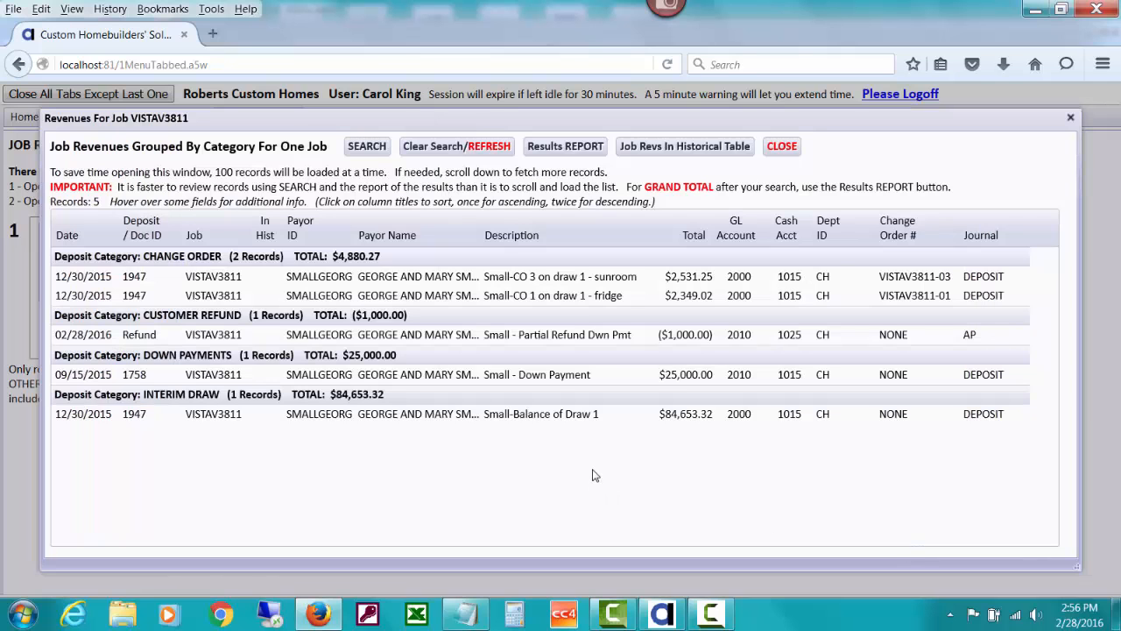
click(782, 146)
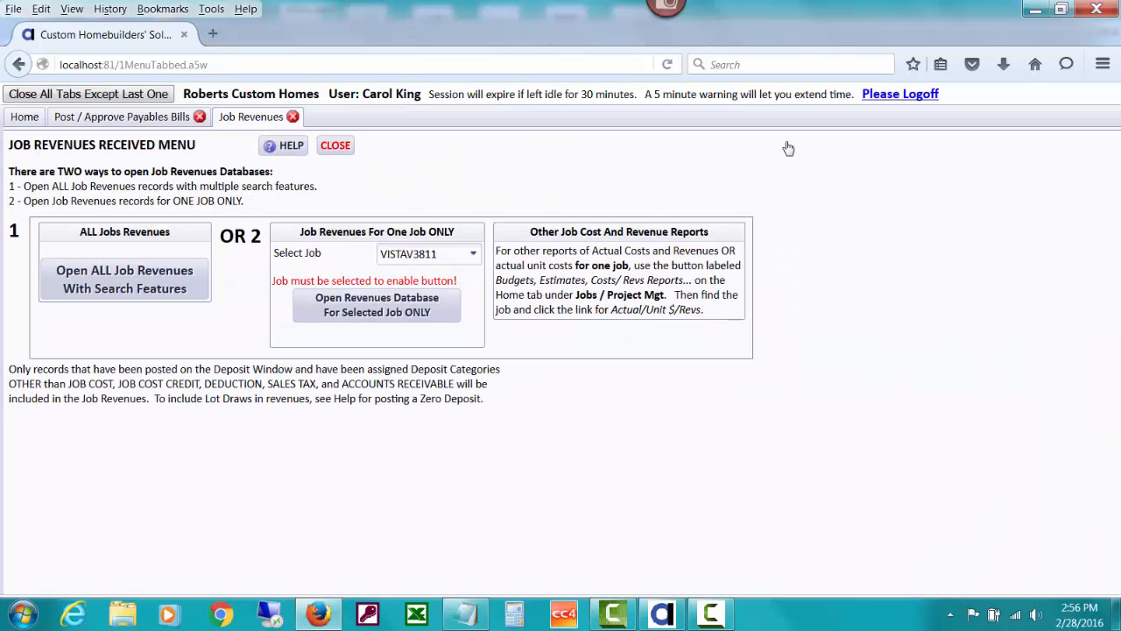